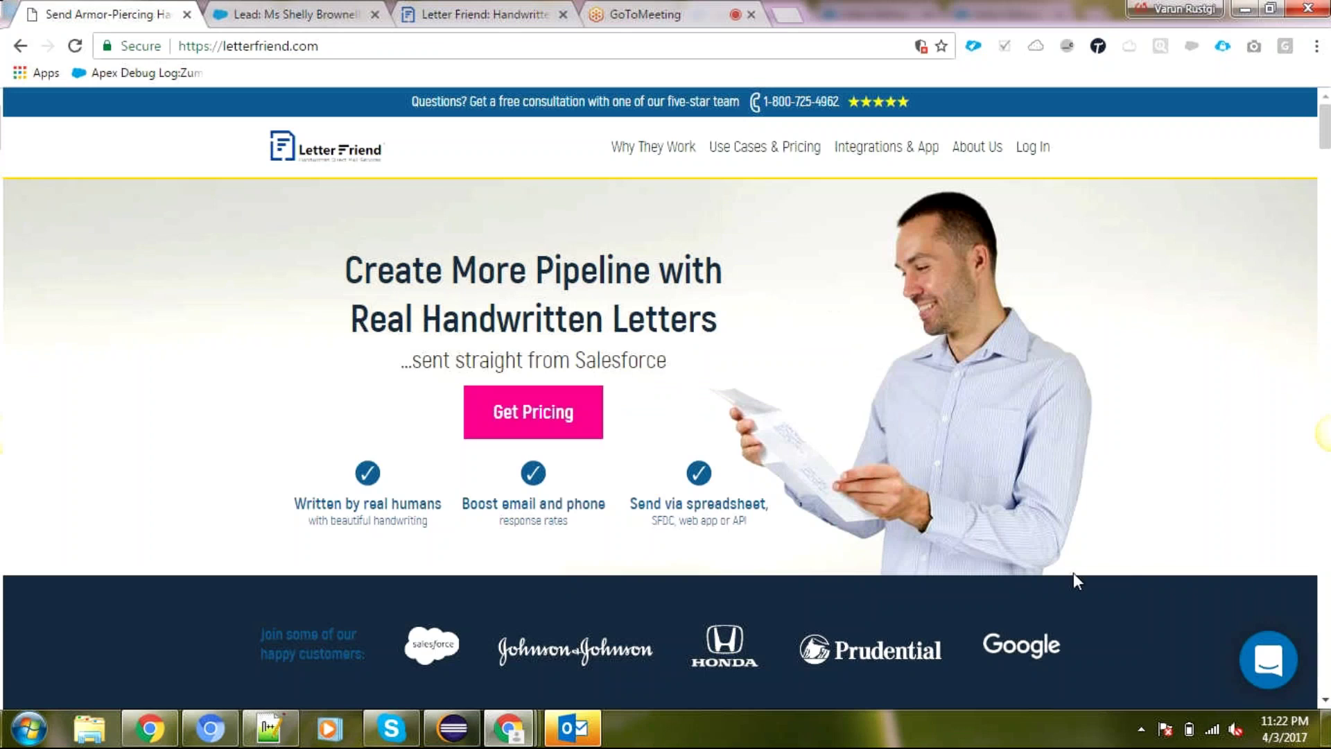
# Step: Look through the Letter Friend homepage's benefits and use cases, and enlarge the sample handwritten thank-you letter
pyautogui.scroll(-4, 954, 456)
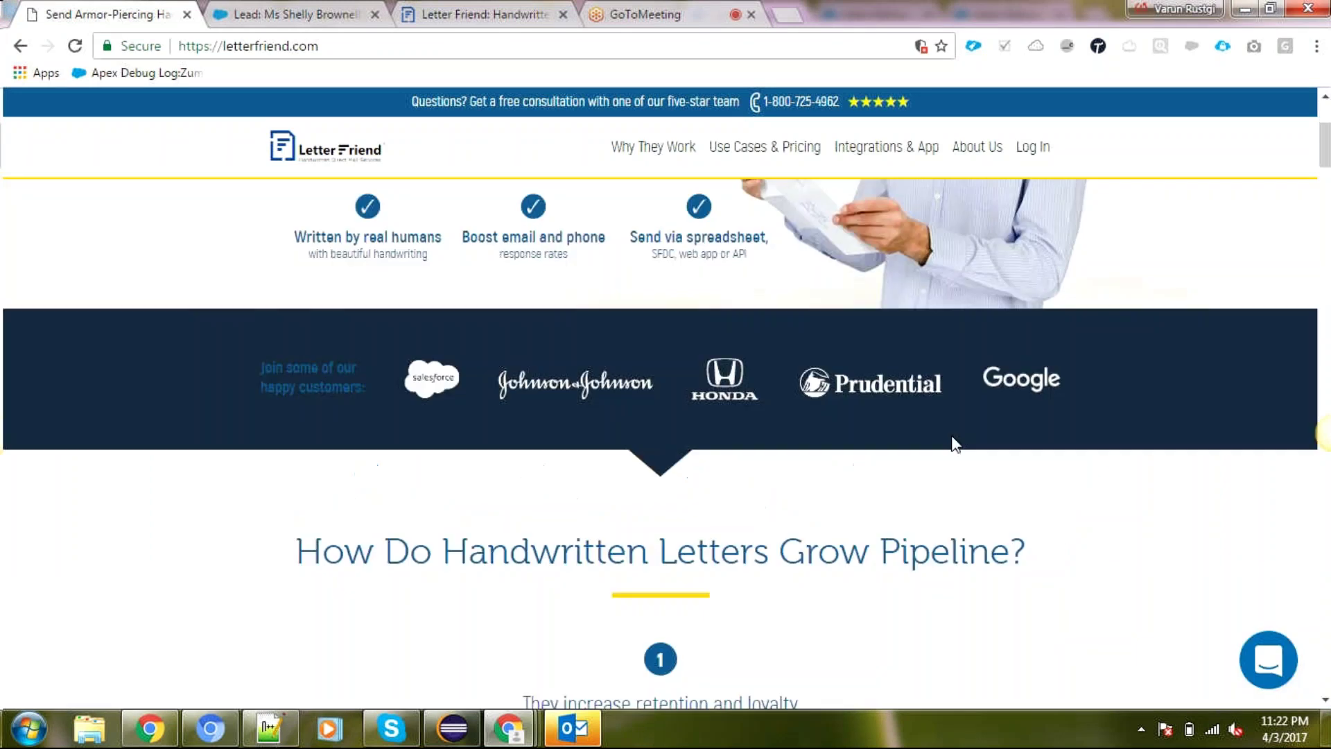
pyautogui.scroll(-6, 954, 444)
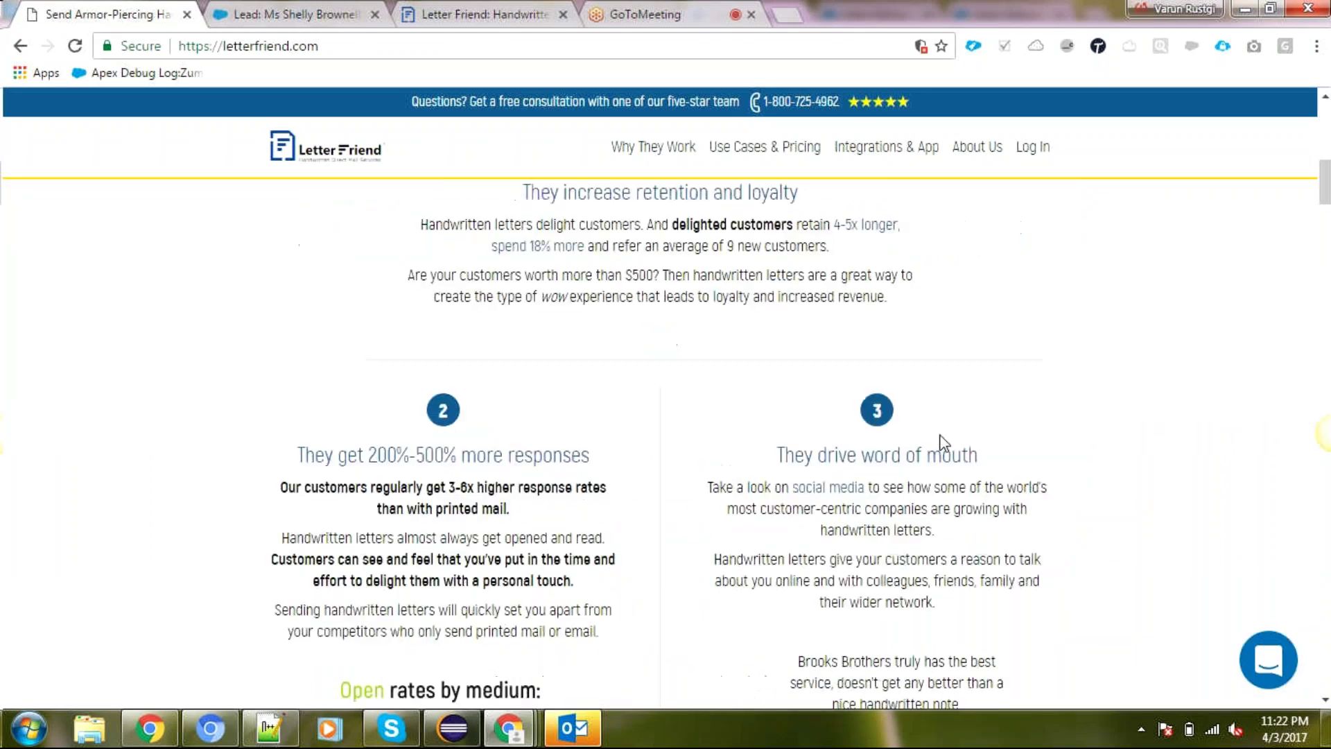
pyautogui.scroll(-8, 943, 444)
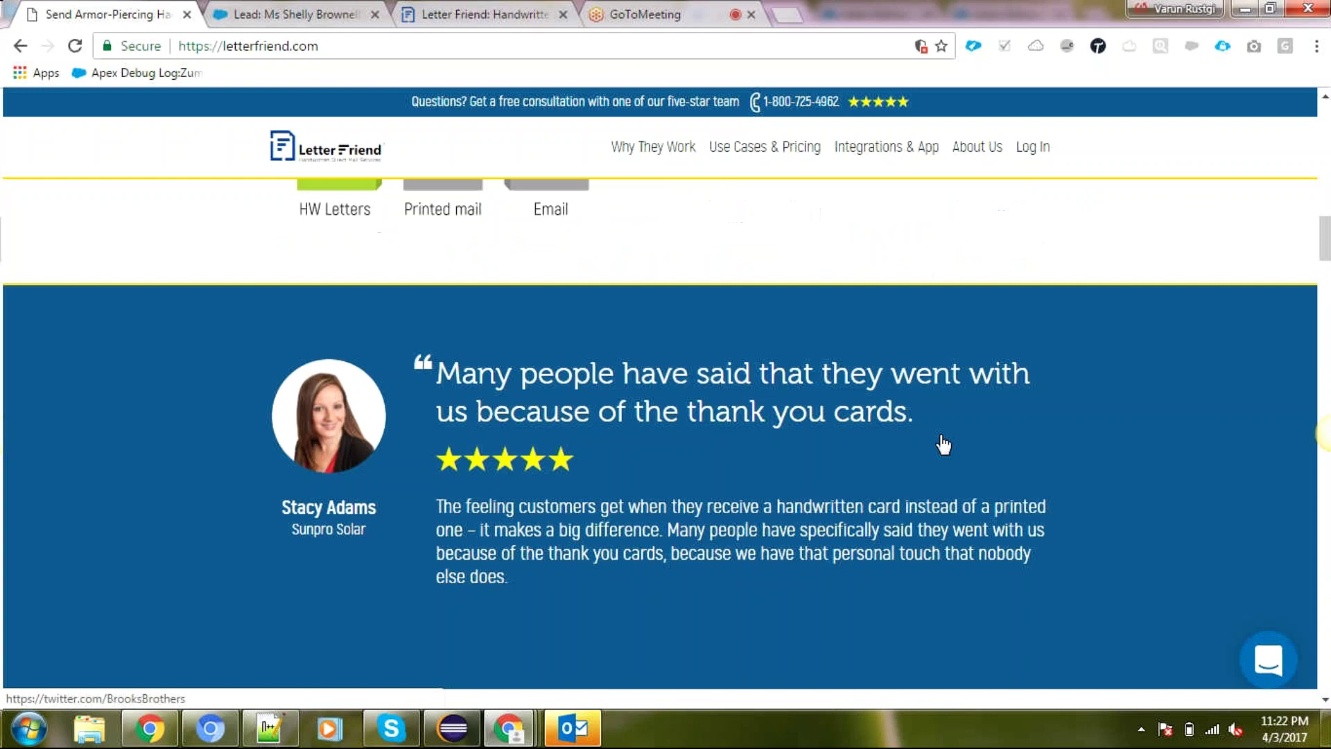
pyautogui.scroll(-7, 940, 435)
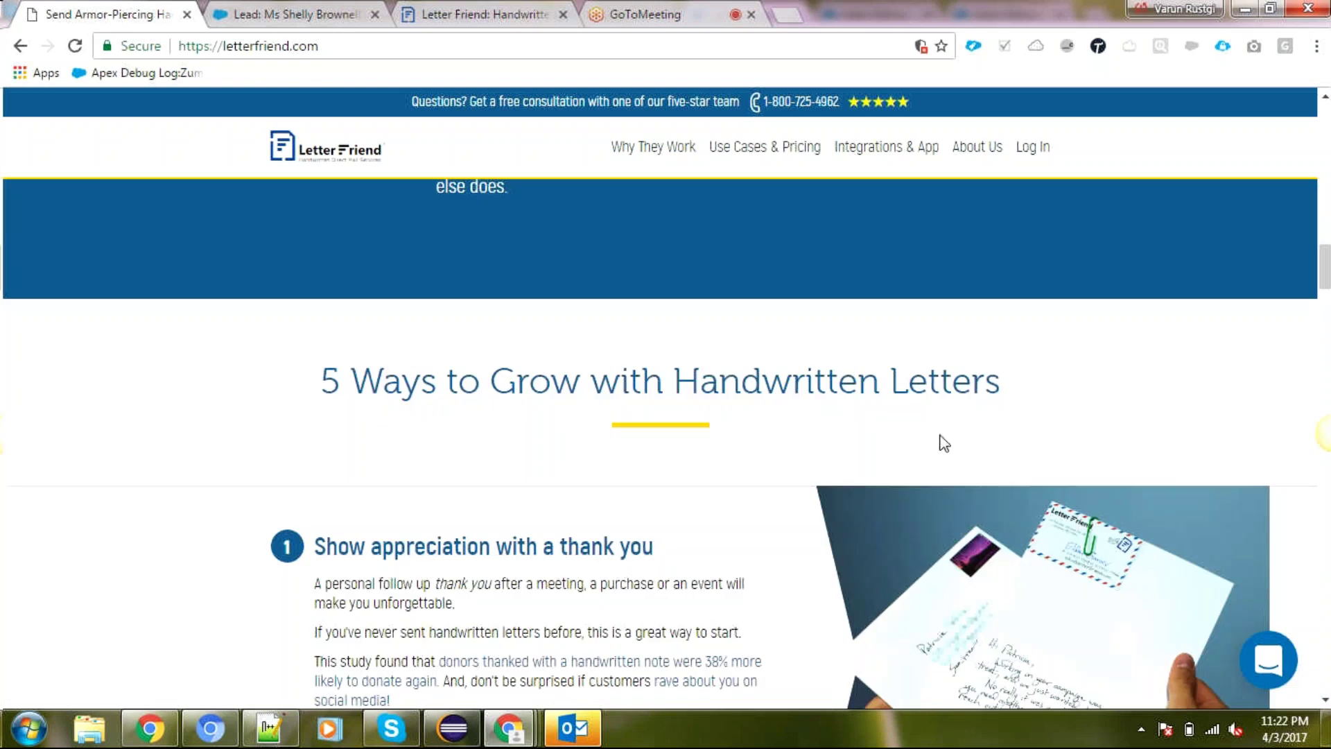
pyautogui.click(940, 436)
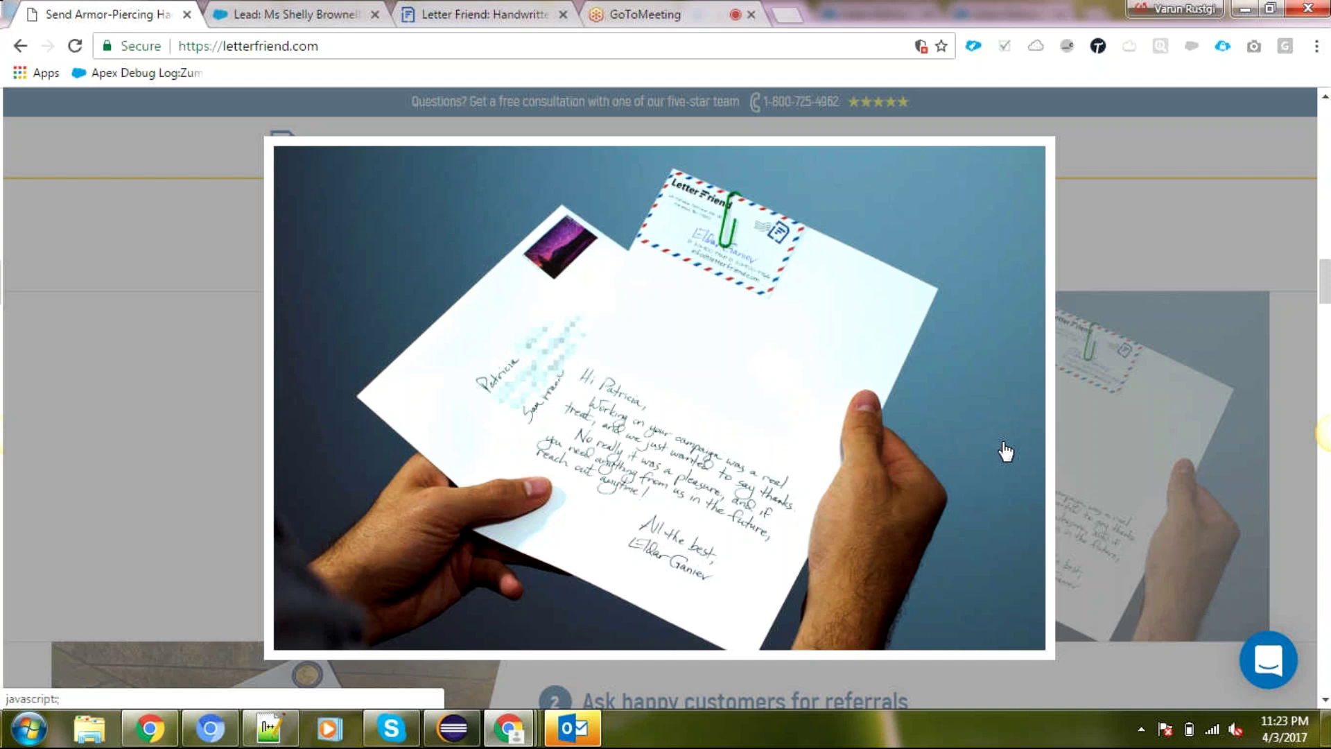
pyautogui.click(1140, 448)
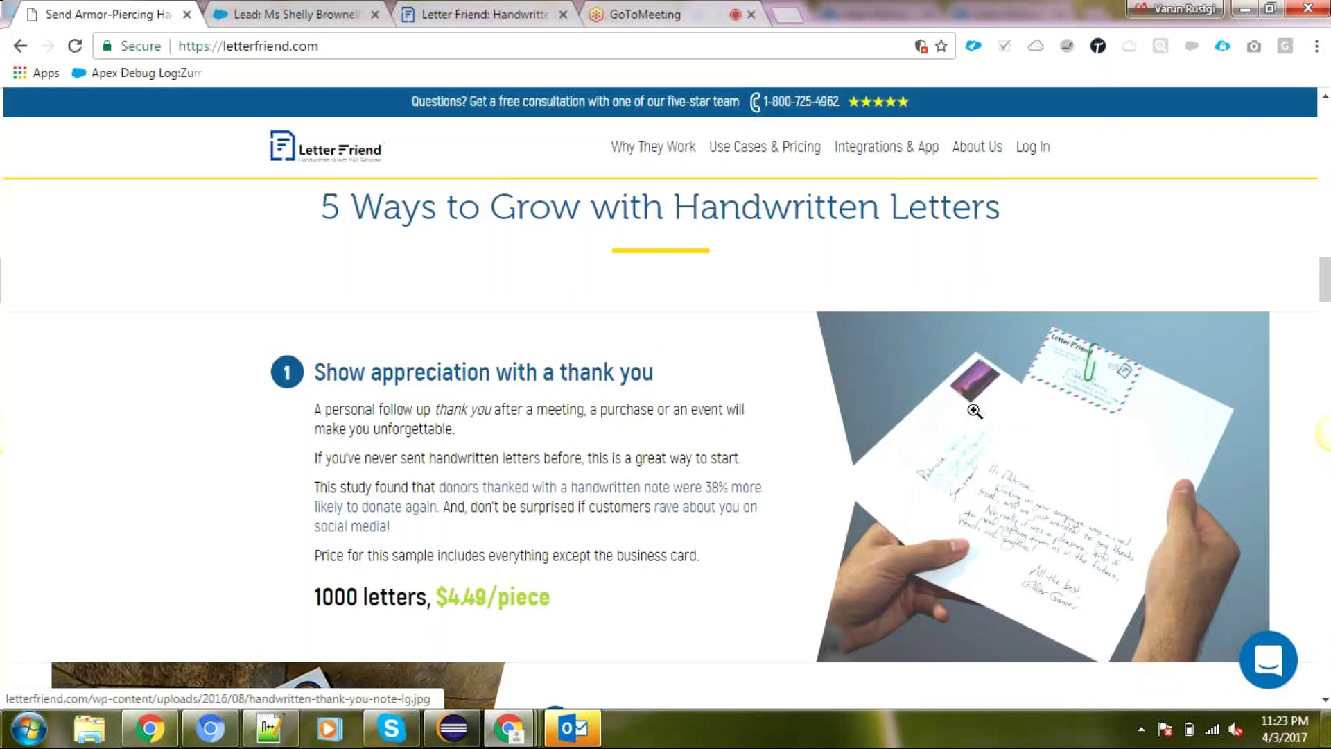
pyautogui.scroll(15, 973, 410)
pyautogui.scroll(5, 978, 418)
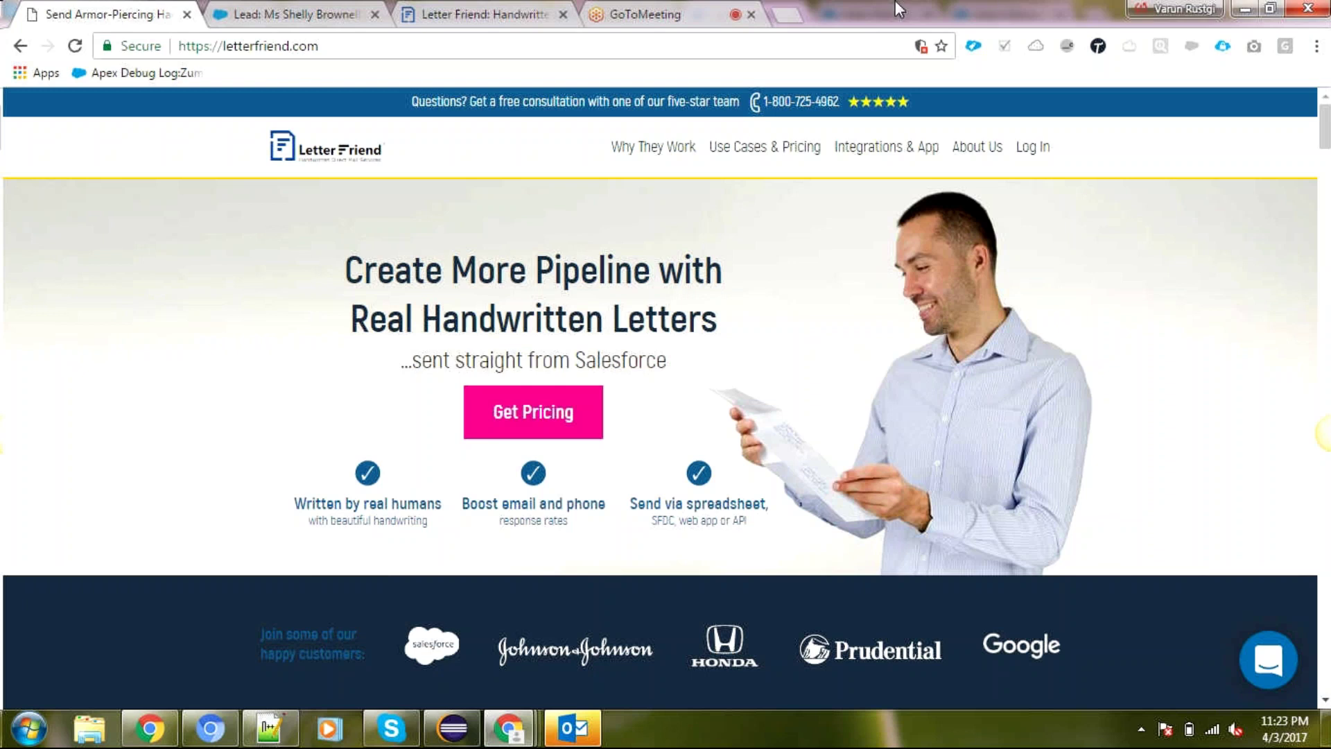
# Step: Switch to the Salesforce lead record and review its details and the Handwritten Letters related list
pyautogui.click(278, 12)
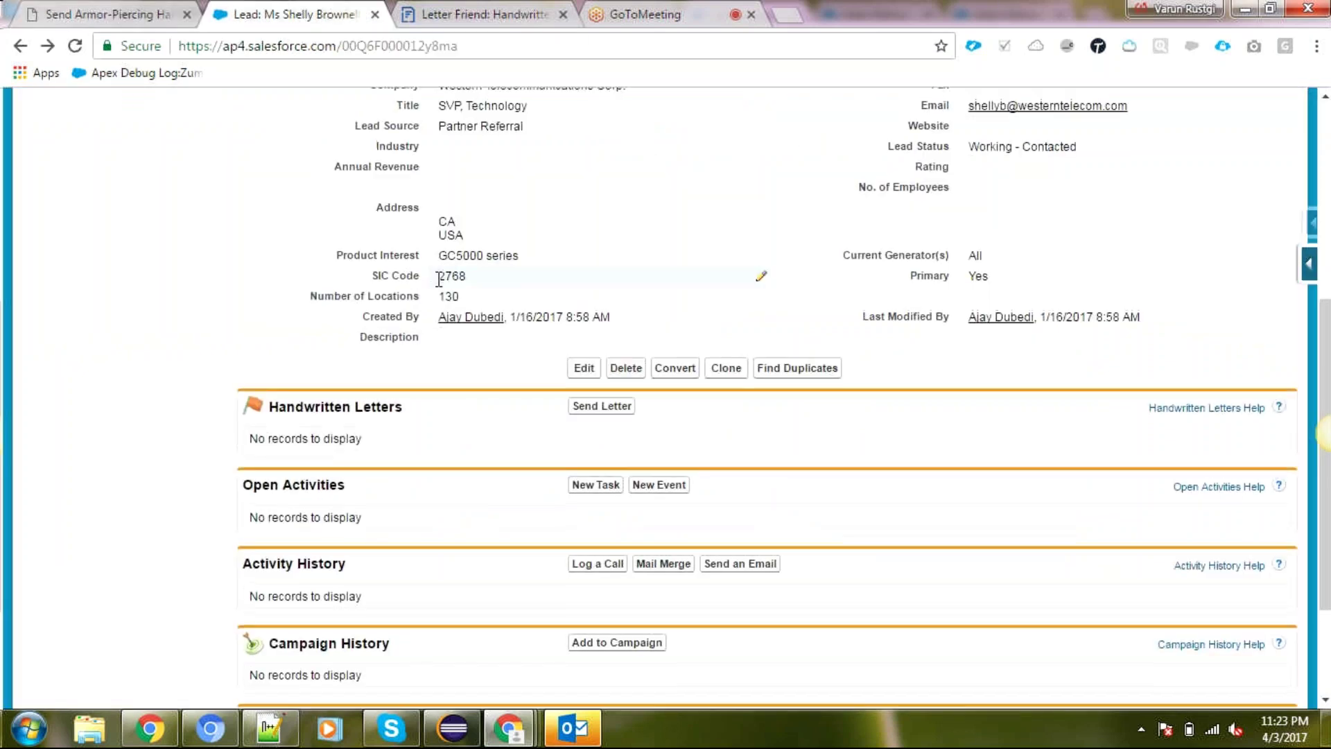
pyautogui.scroll(6, 439, 279)
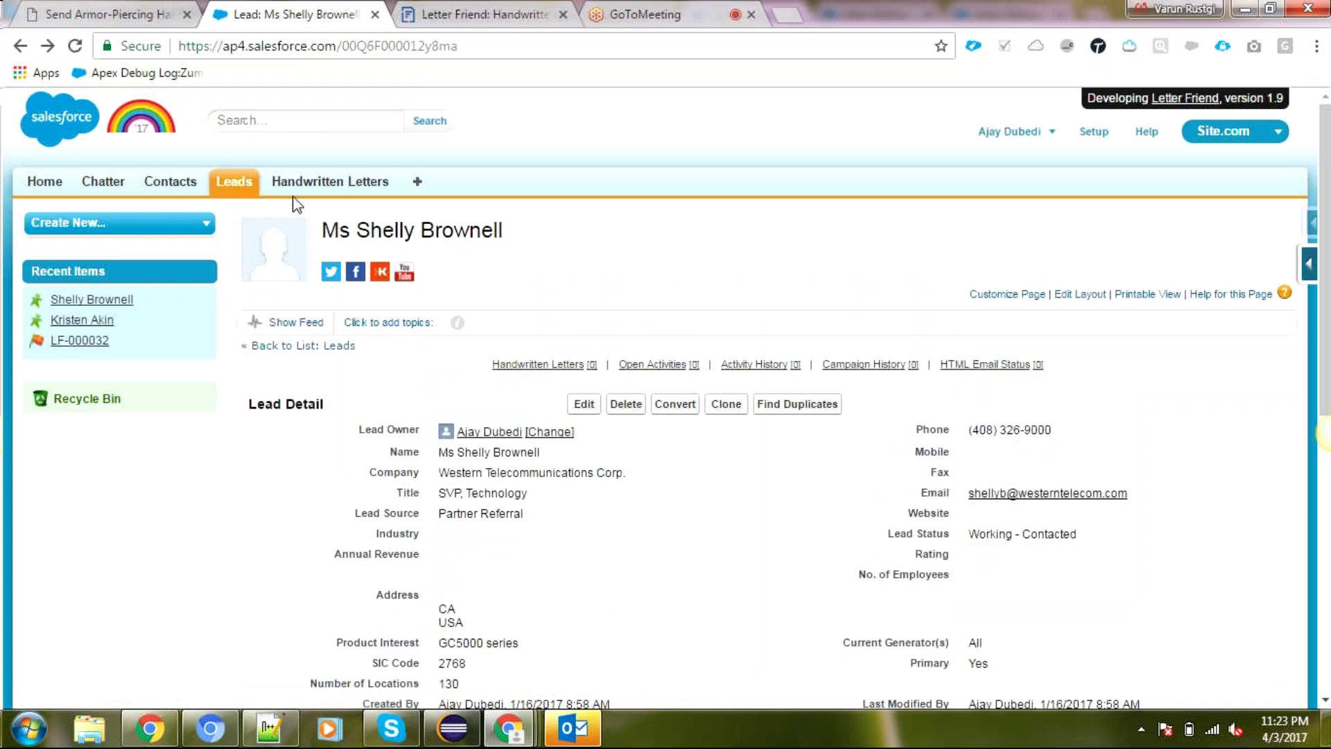
pyautogui.scroll(-5, 629, 230)
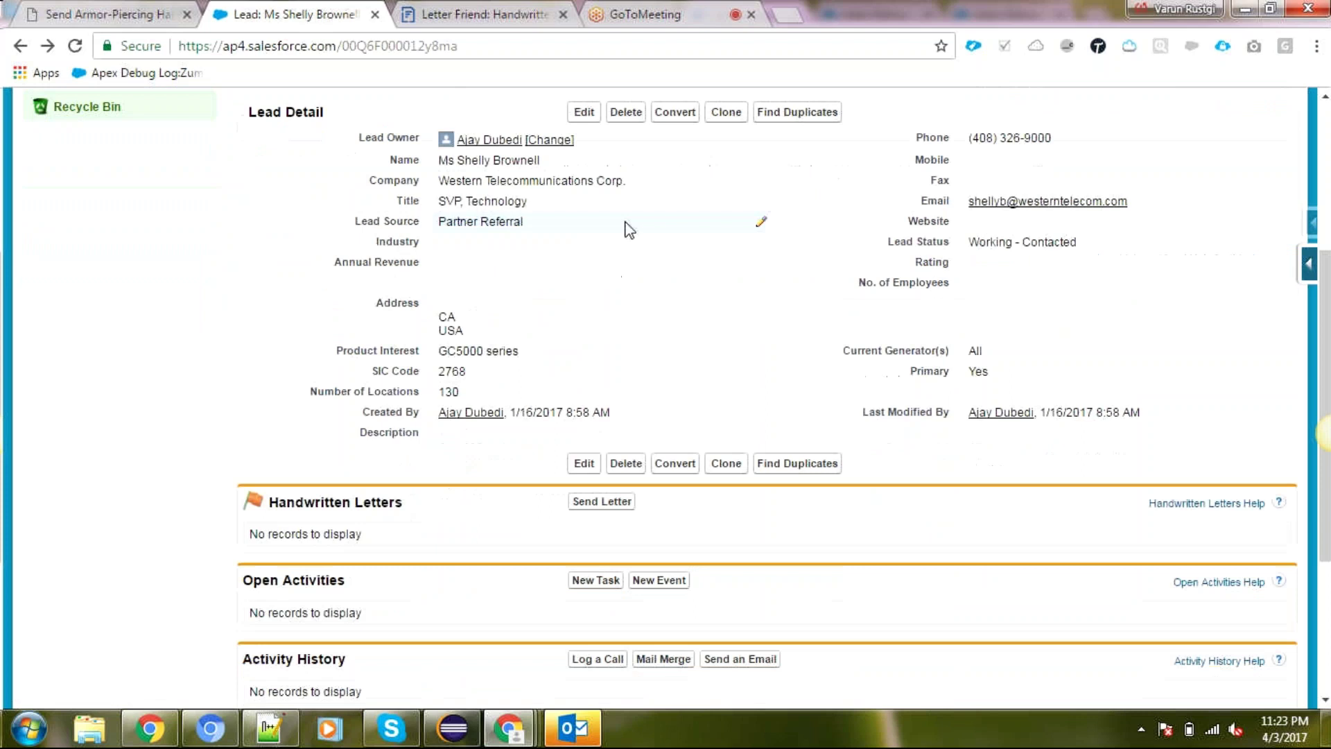
pyautogui.scroll(5, 627, 277)
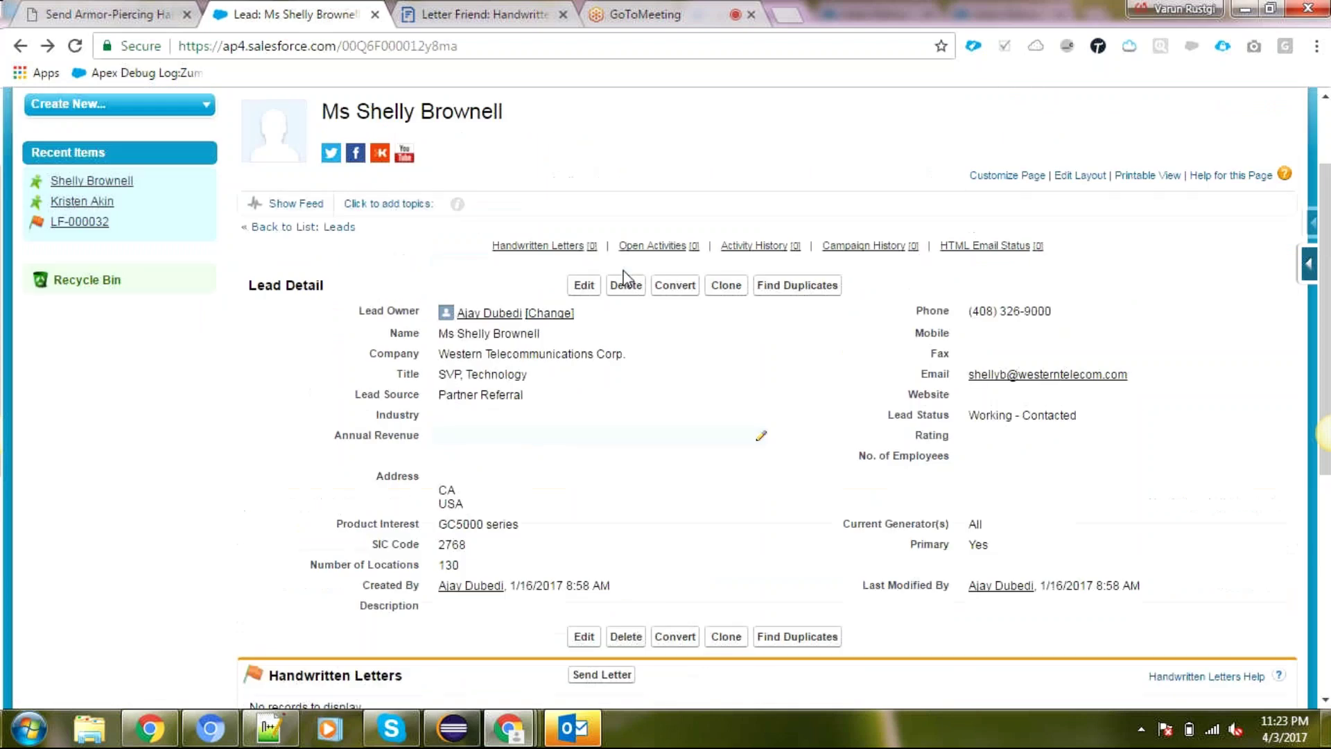
pyautogui.scroll(-7, 624, 269)
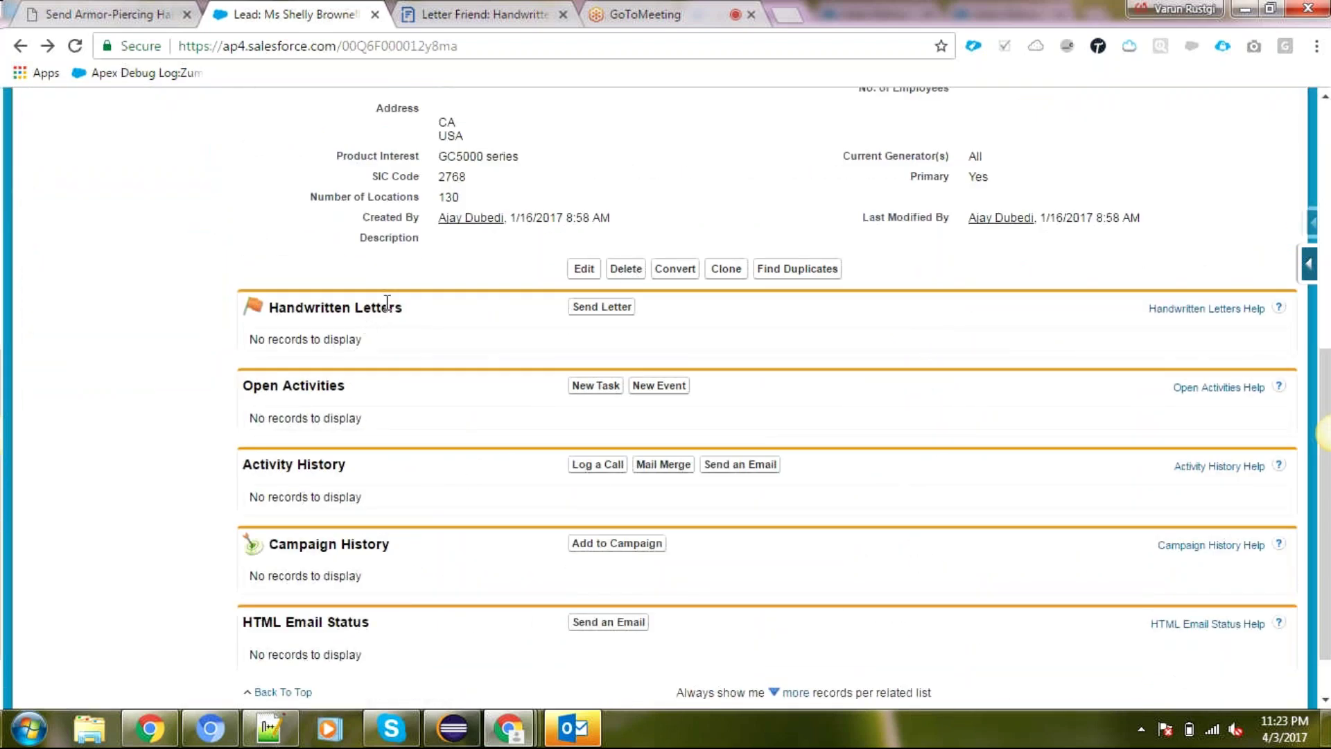
# Step: Start a handwritten letter from the lead and review the prefilled recipient and sender fields
pyautogui.click(596, 312)
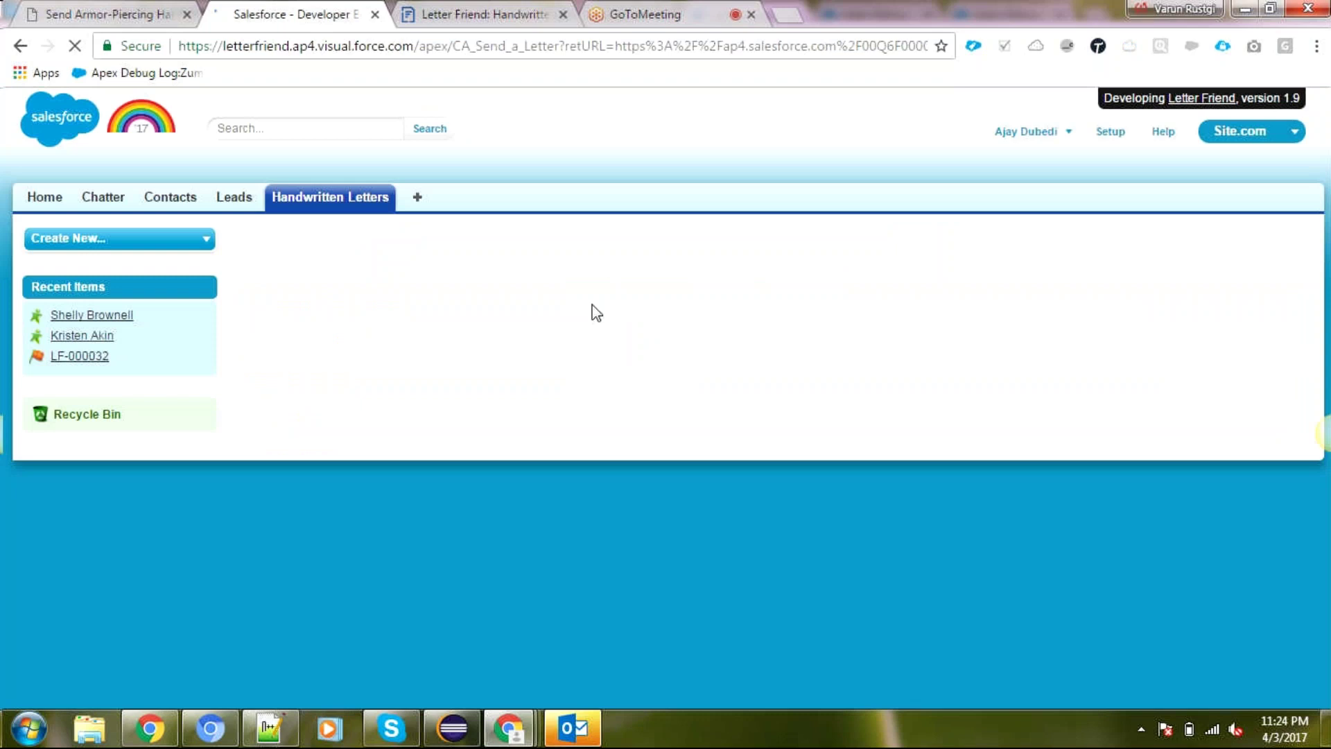
pyautogui.scroll(-1, 464, 353)
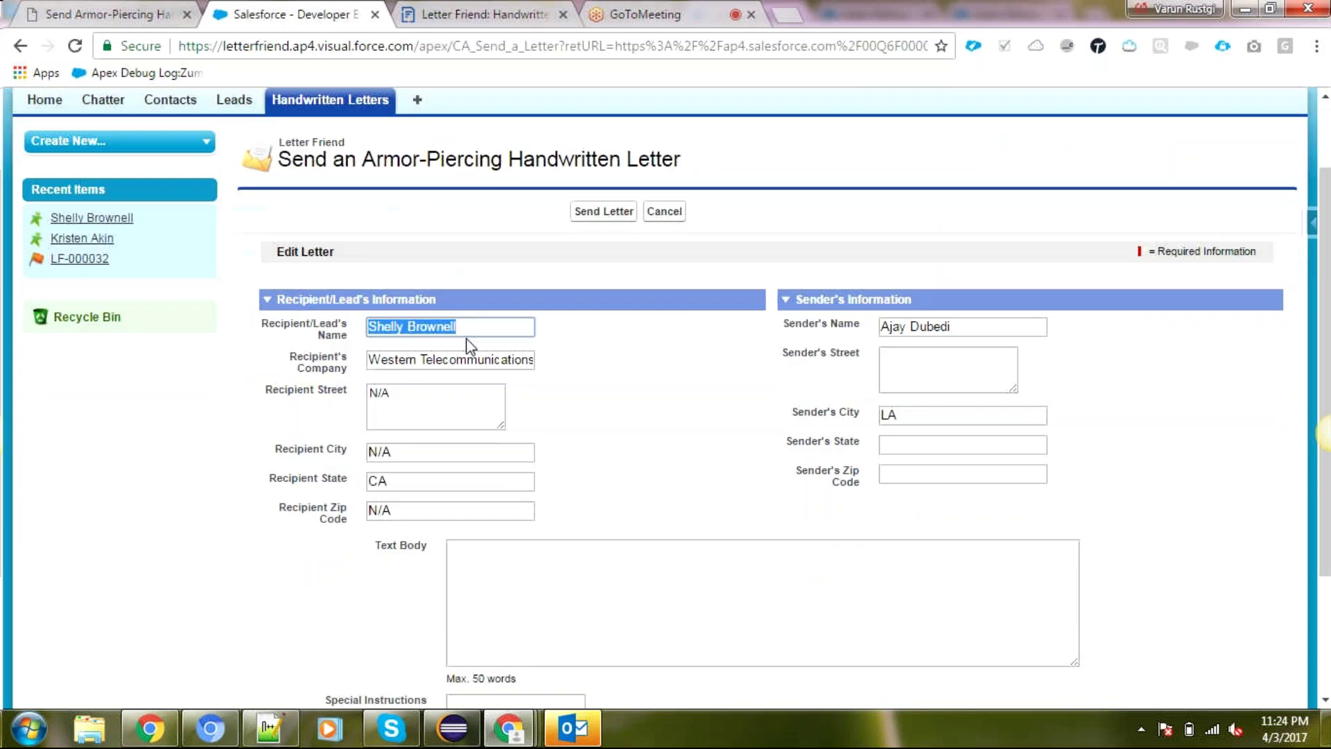
pyautogui.scroll(-1, 457, 346)
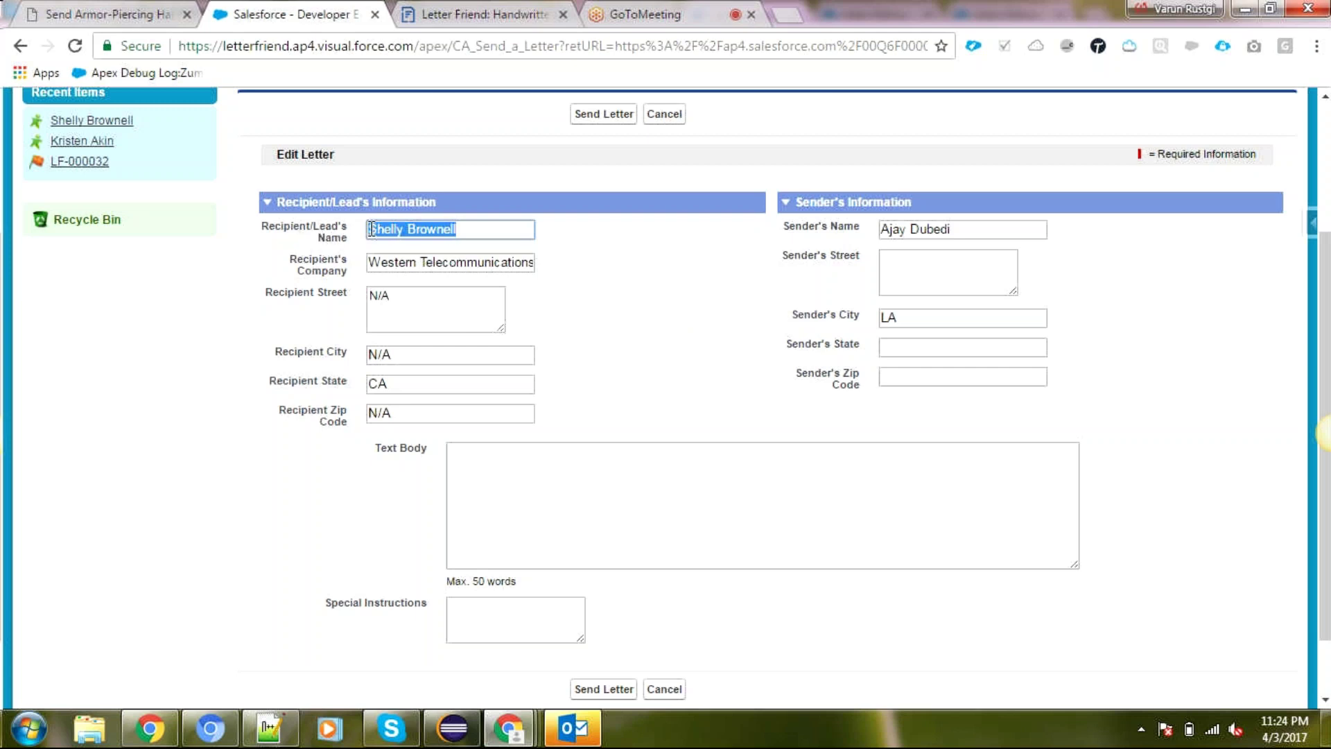
pyautogui.tripleClick(383, 305)
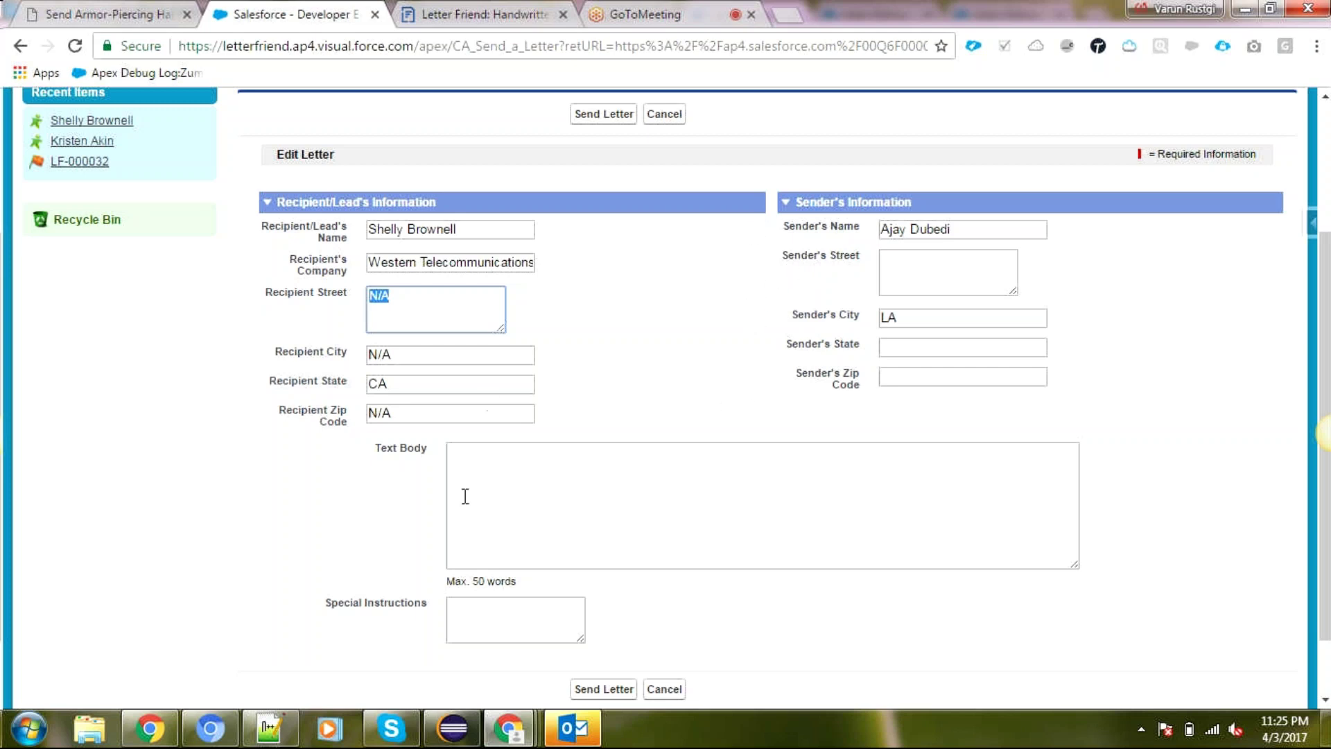
# Step: Begin the letter's text body with the greeting "Hi Team," followed by a line break
pyautogui.click(498, 471)
pyautogui.write('Hi ')
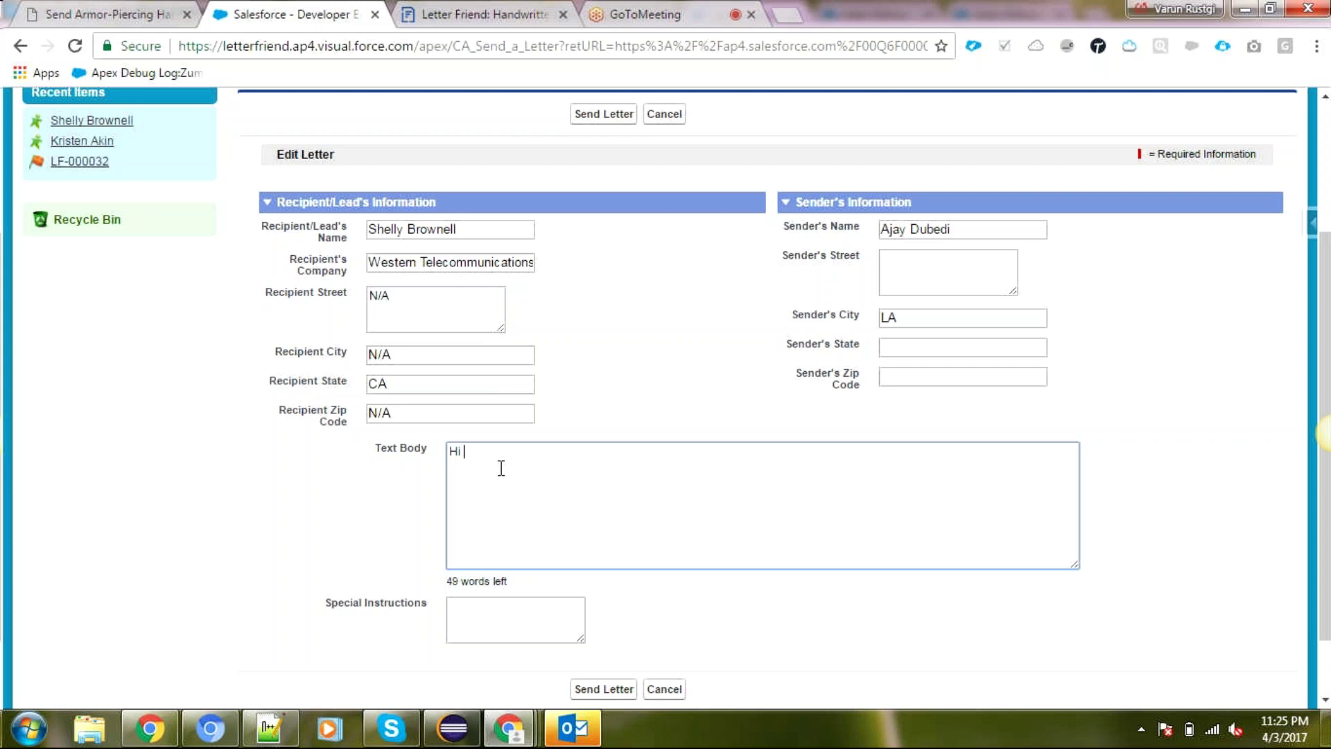
pyautogui.write('tea')
pyautogui.press('BackSpace')
pyautogui.press('BackSpace')
pyautogui.press('BackSpace')
pyautogui.write('Team,')
pyautogui.press('Return')
# Step: Write the letter's message: "Hope everything is fine at your end. Things seem to work here."
pyautogui.write('Hop')
pyautogui.write('e')
pyautogui.write(' Ed')
pyautogui.press('BackSpace')
pyautogui.press('BackSpace')
pyautogui.write('everyth')
pyautogui.write('ing is fine at ')
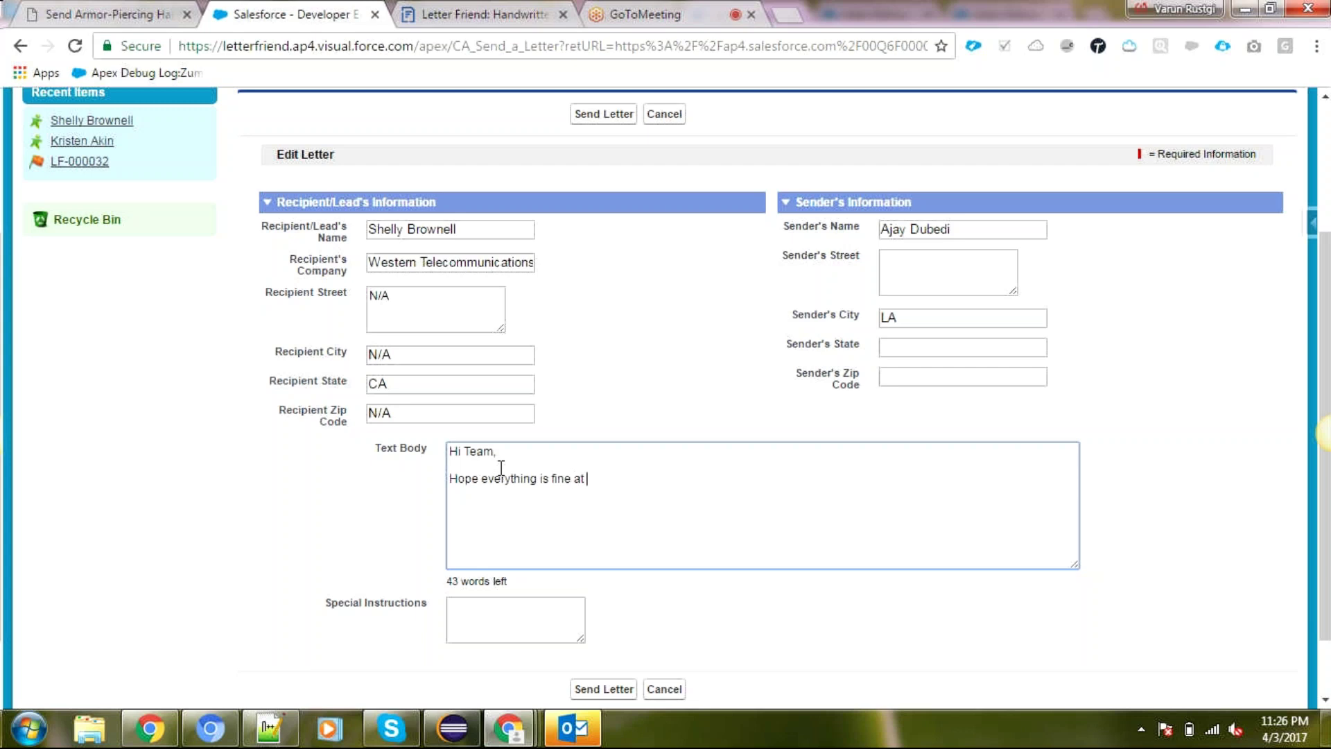
pyautogui.write('your end. Things seem to')
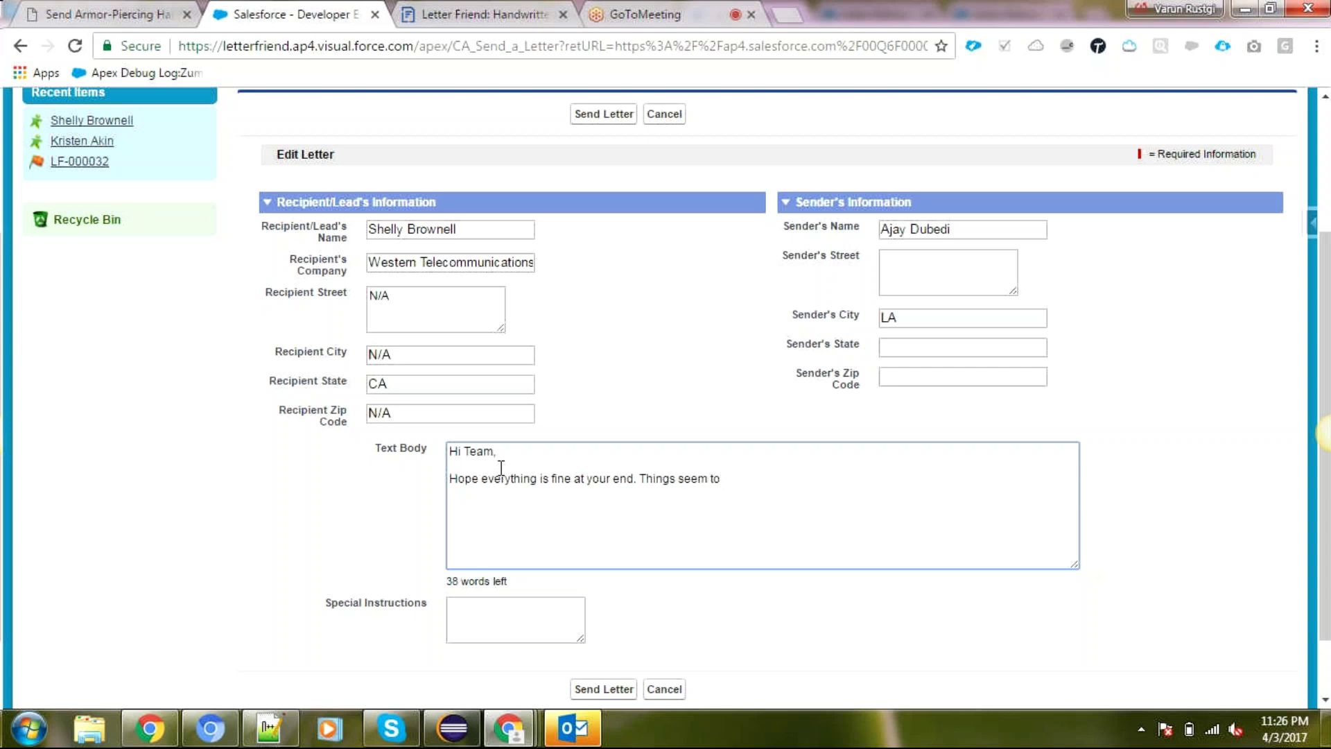
pyautogui.write(' work here.')
# Step: Close the letter below the message with "Regards" and the sender's first name on the following line
pyautogui.press('Return')
pyautogui.press('Return')
pyautogui.write('Regards')
pyautogui.press('Return')
pyautogui.write('Vaa')
pyautogui.press('BackSpace')
pyautogui.write('run')
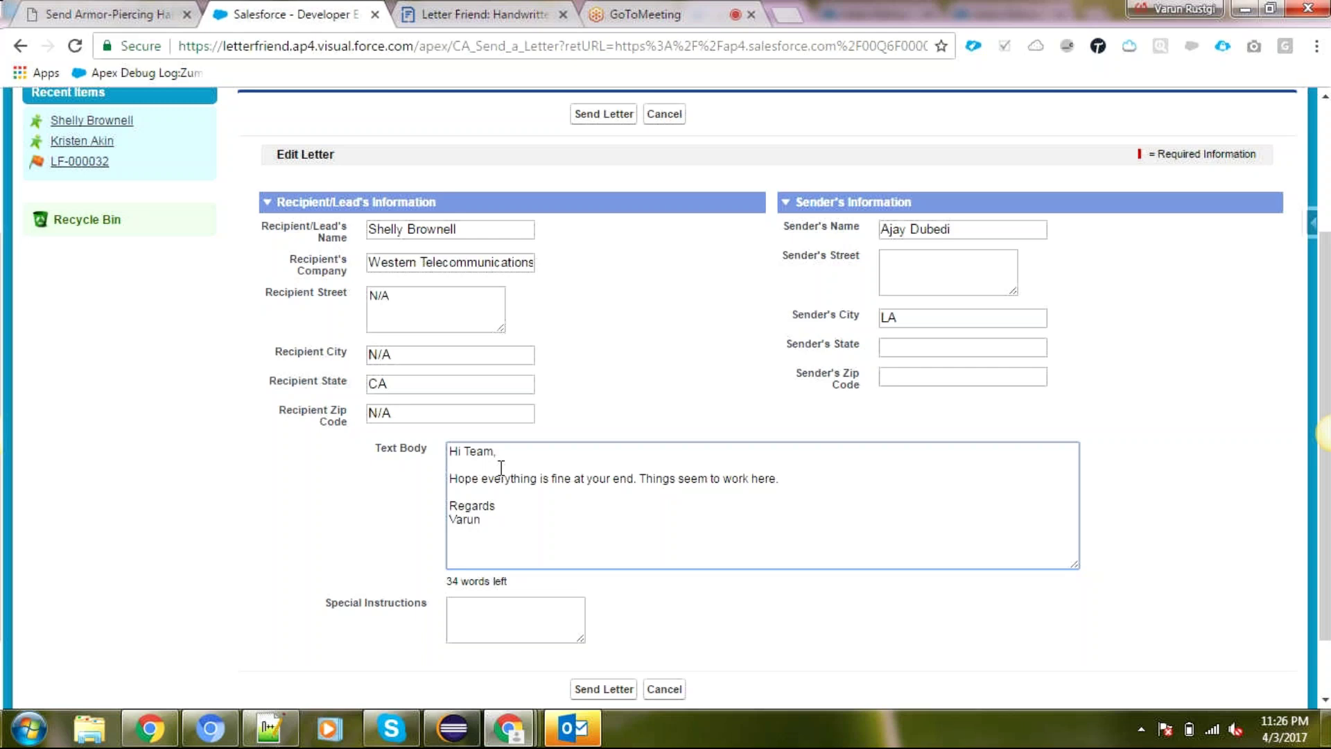
# Step: Enter "Do it a gift wrap." as the special instructions and send the letter, checking its entry on the lead
pyautogui.click(504, 610)
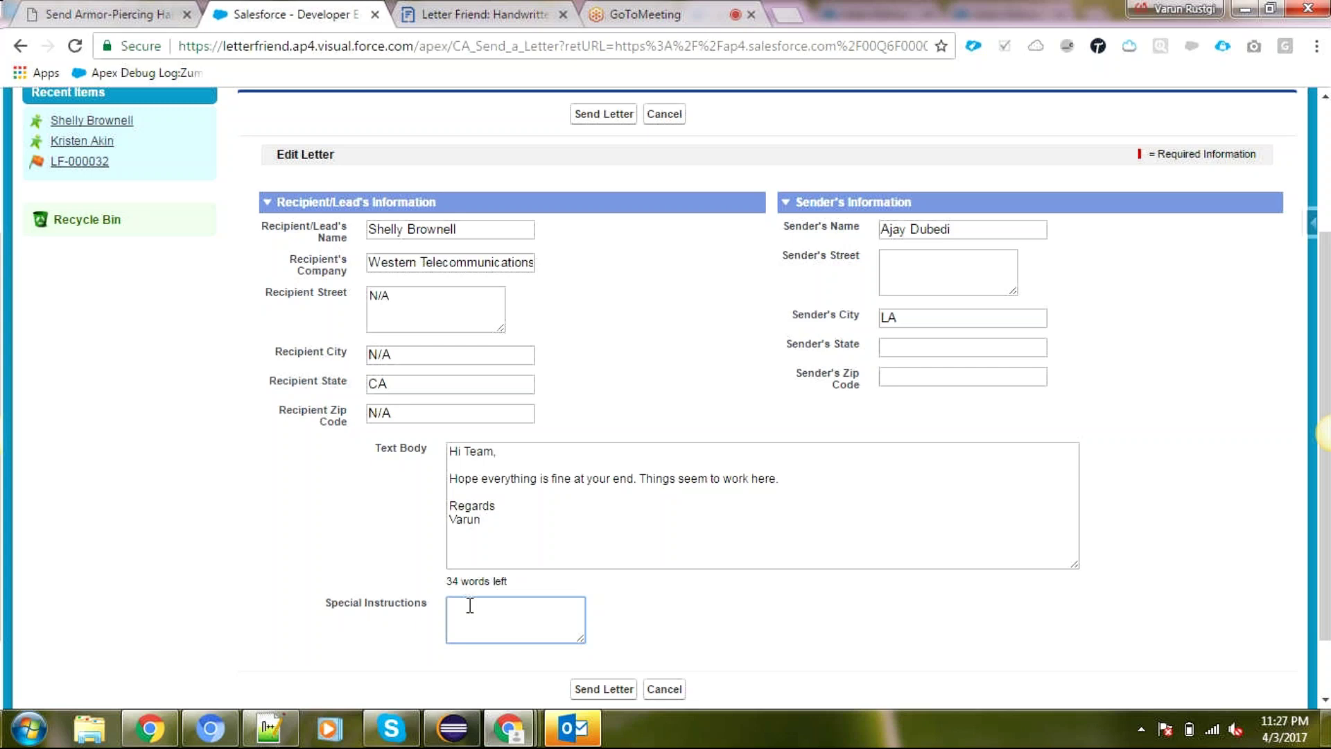
pyautogui.write('Do it a gift wrap.')
pyautogui.scroll(-1, 485, 591)
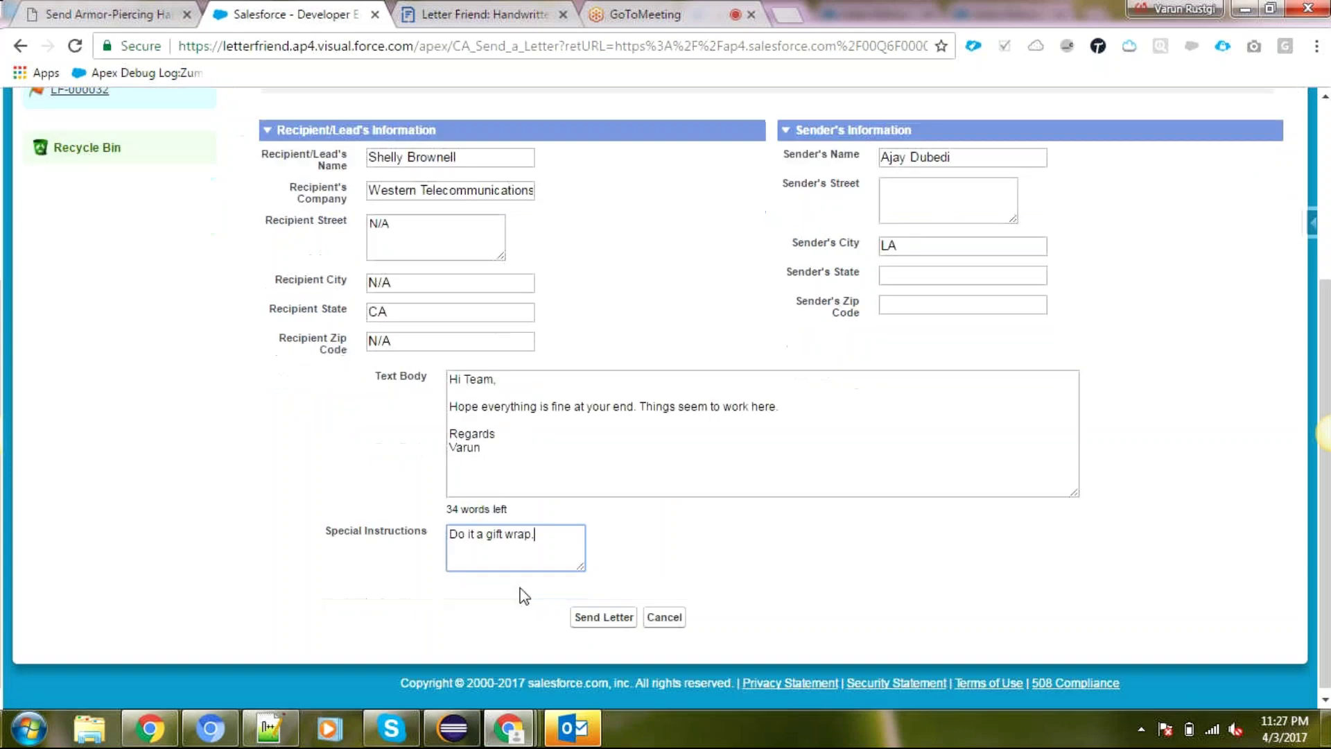
pyautogui.click(631, 614)
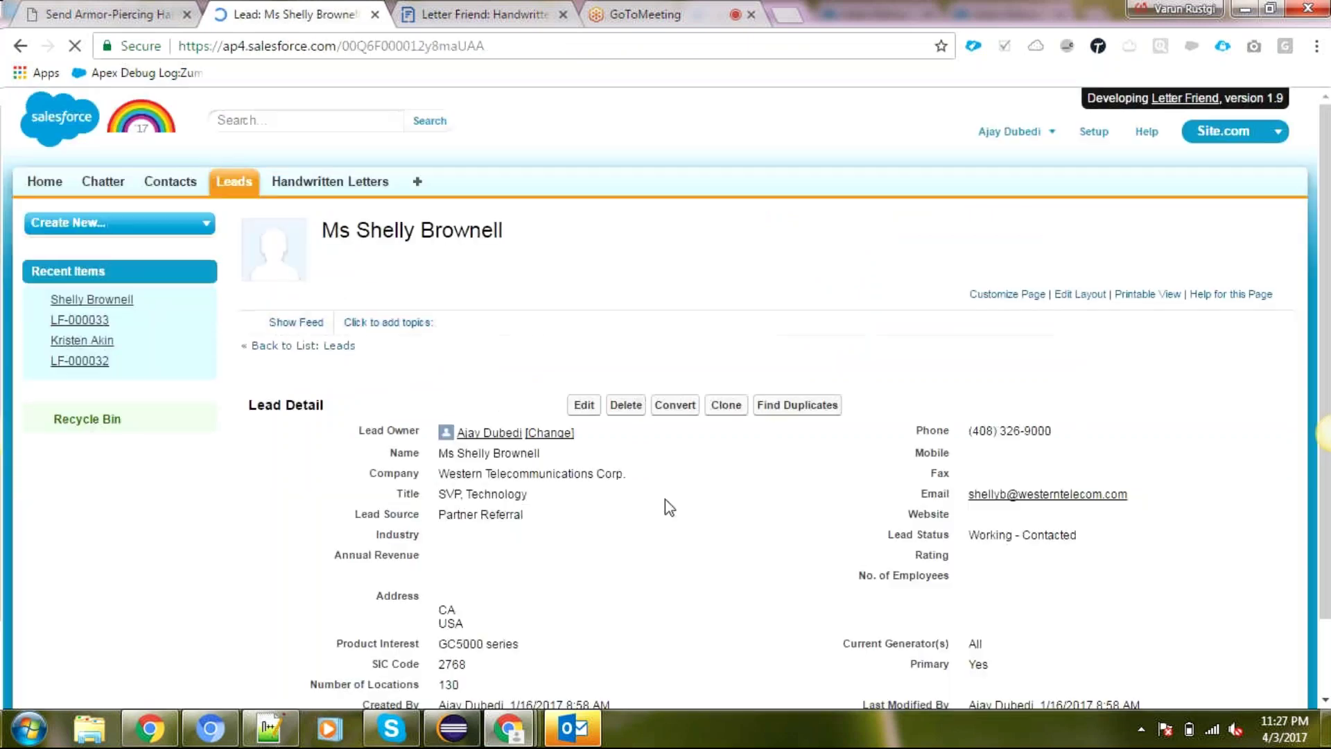
pyautogui.scroll(-3, 569, 345)
pyautogui.scroll(-3, 568, 345)
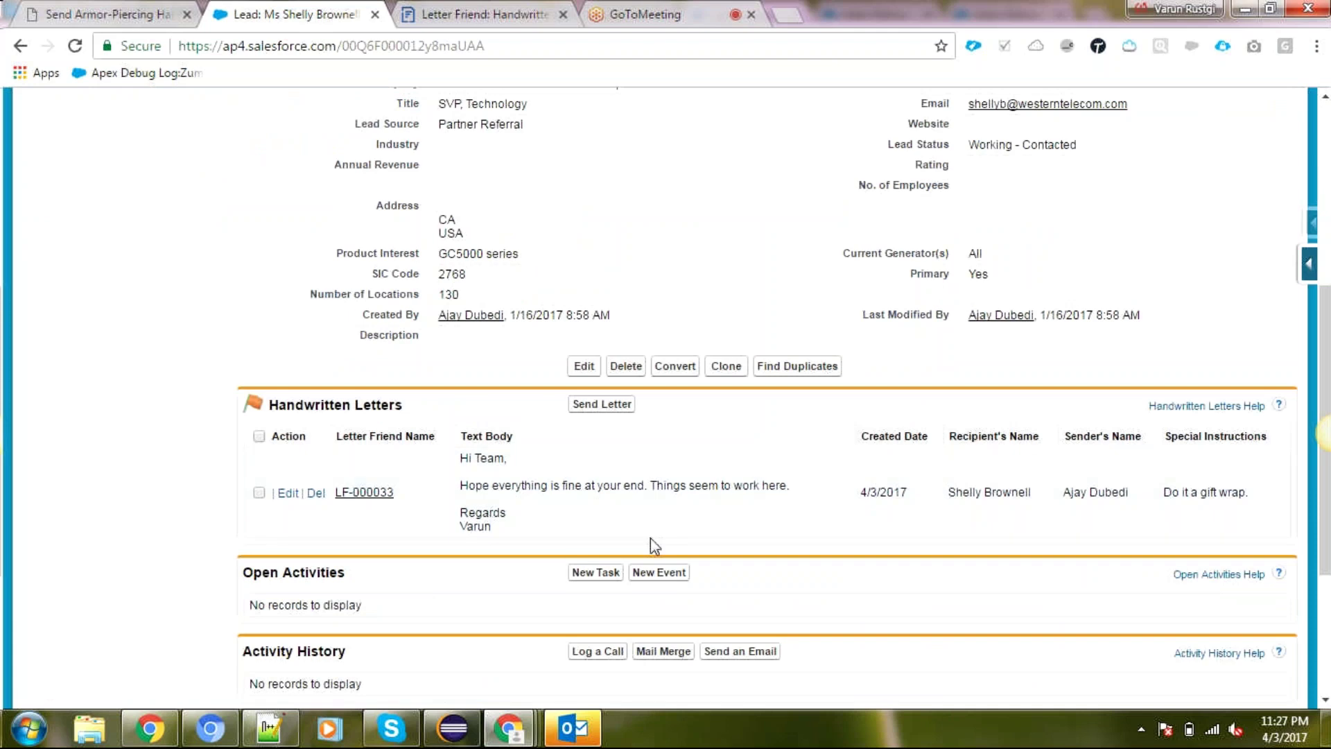
# Step: Switch to the Letter Friend web app, reload the letters list and open the newly sent letter
pyautogui.click(457, 10)
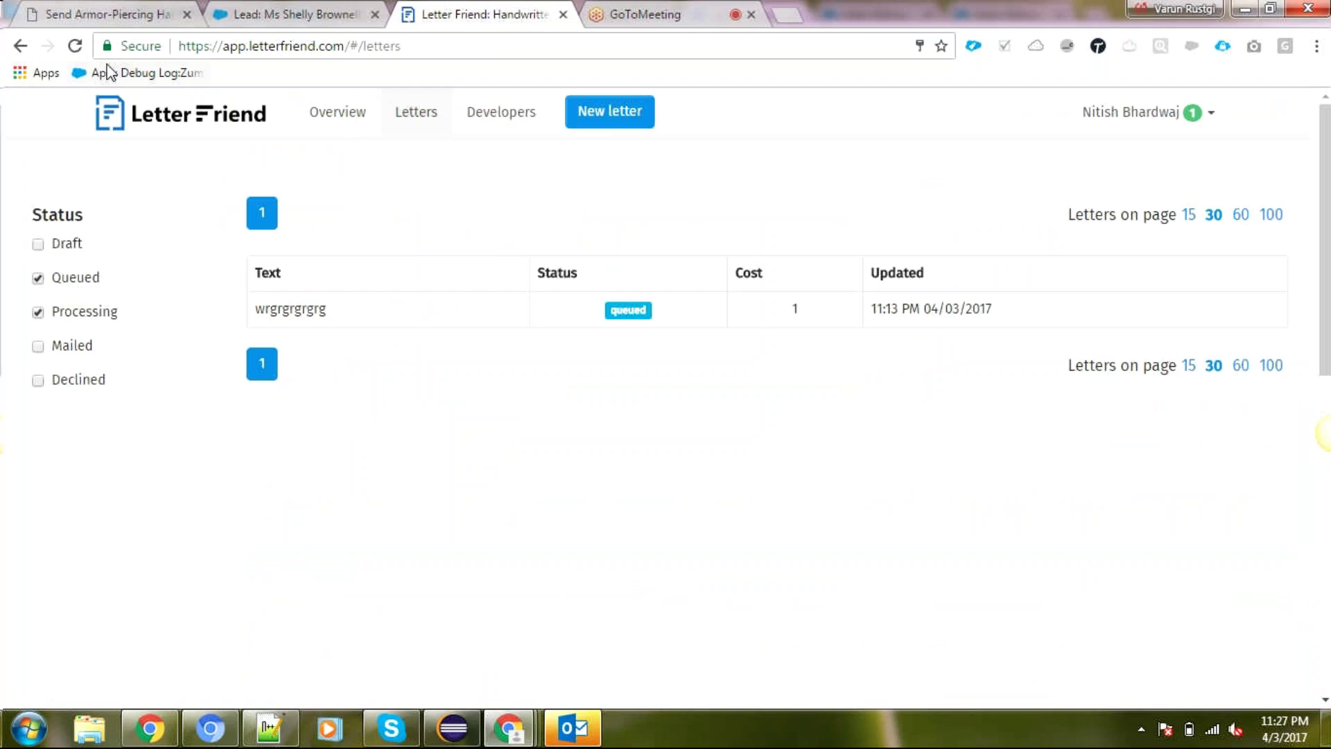
pyautogui.click(74, 46)
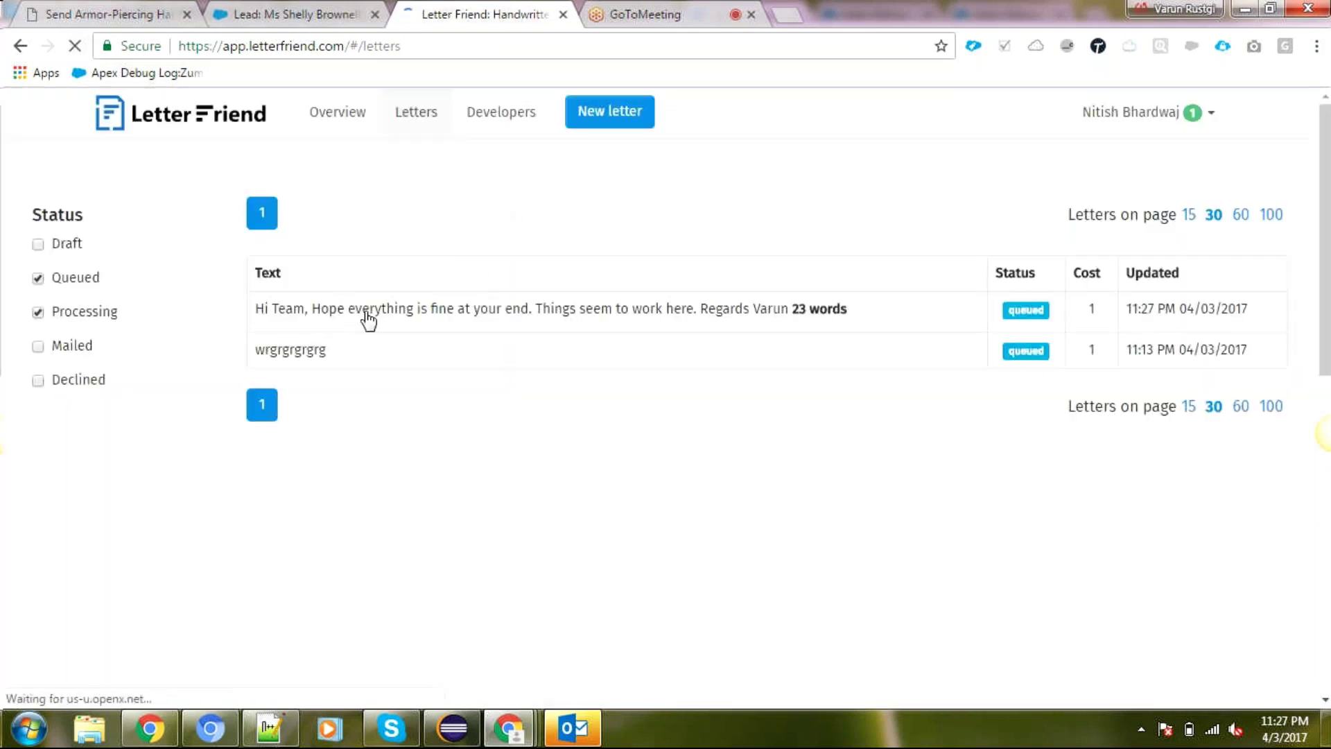
pyautogui.click(368, 319)
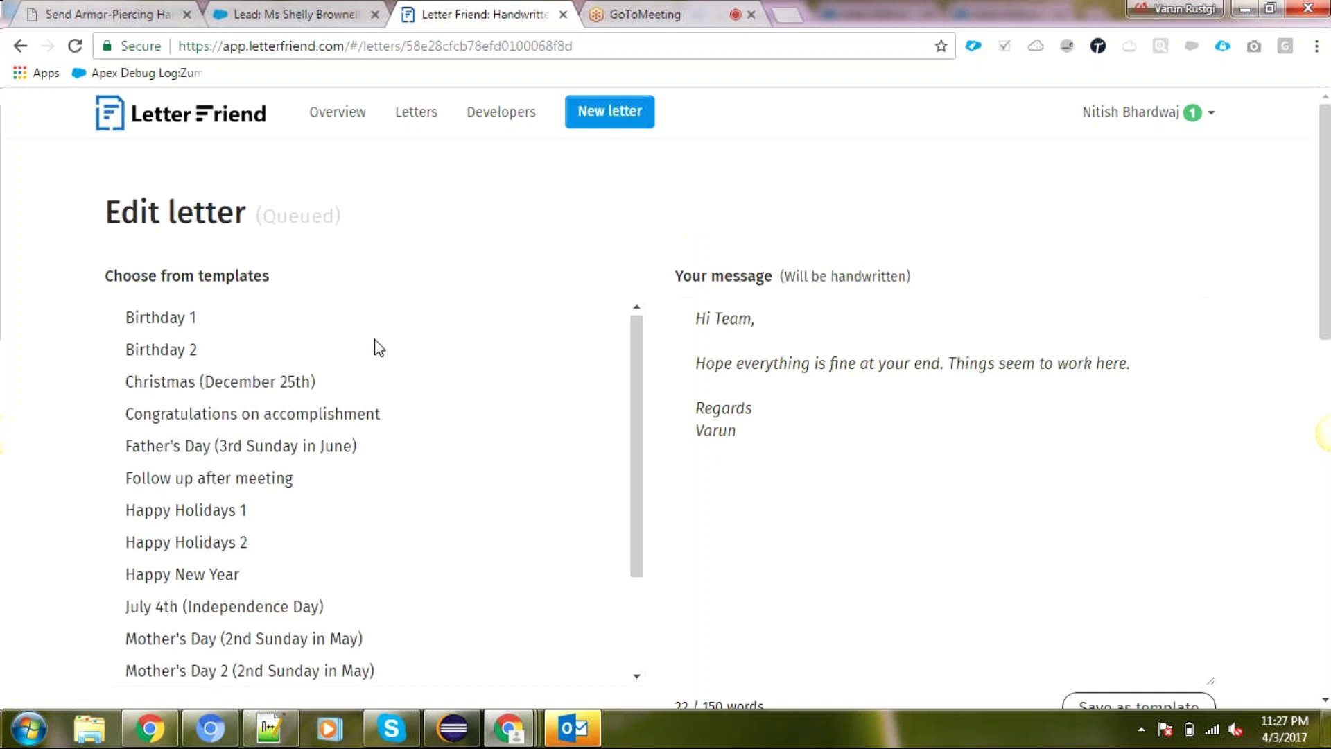
# Step: Examine the opened letter's message, letter type, recipient and return addresses, and special instructions for the writers
pyautogui.scroll(-2, 378, 347)
pyautogui.scroll(-3, 1064, 291)
pyautogui.scroll(-5, 1063, 287)
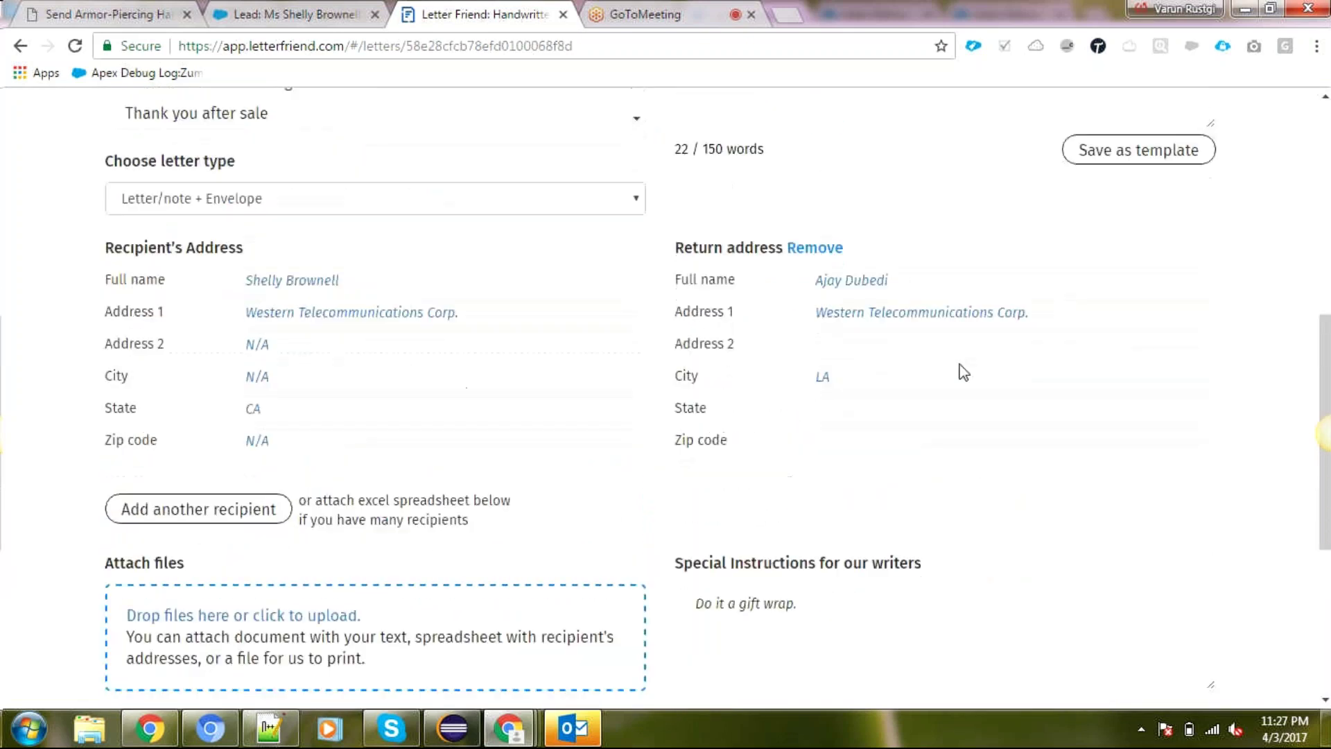
pyautogui.scroll(3, 959, 371)
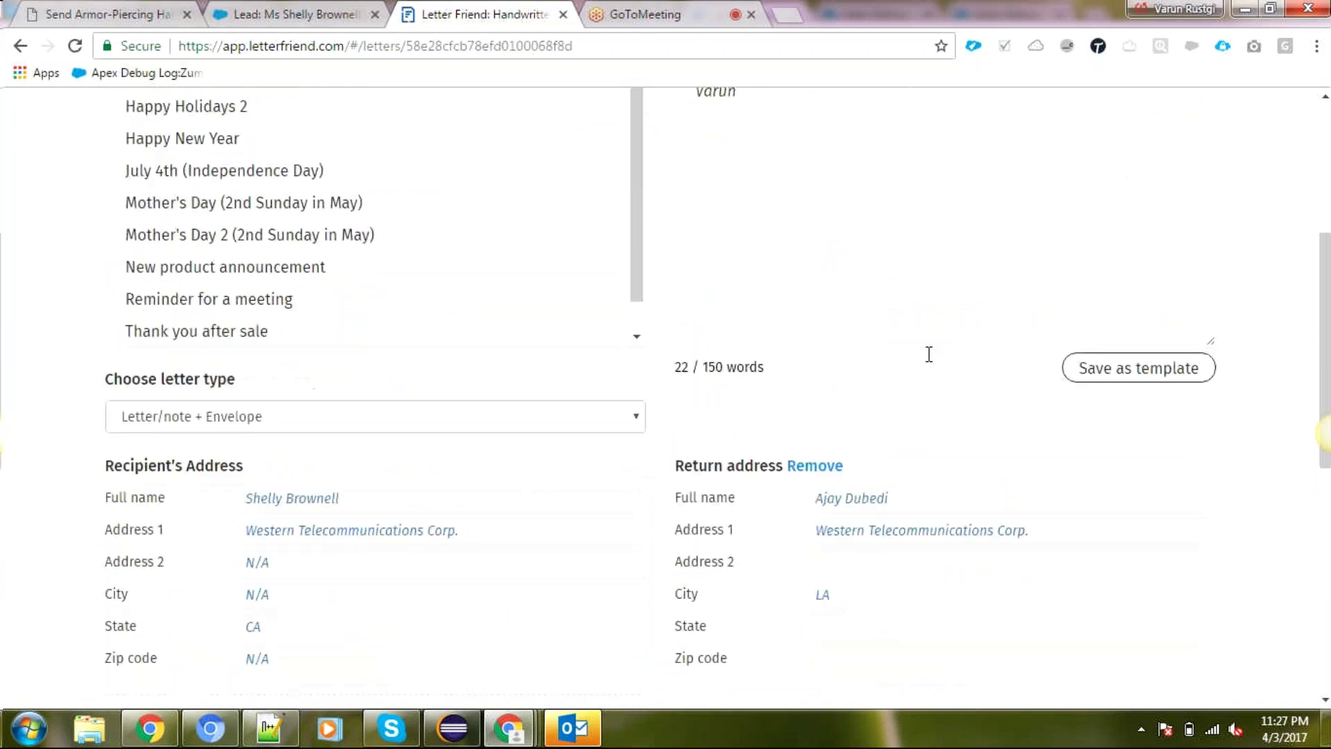
pyautogui.scroll(-1, 929, 354)
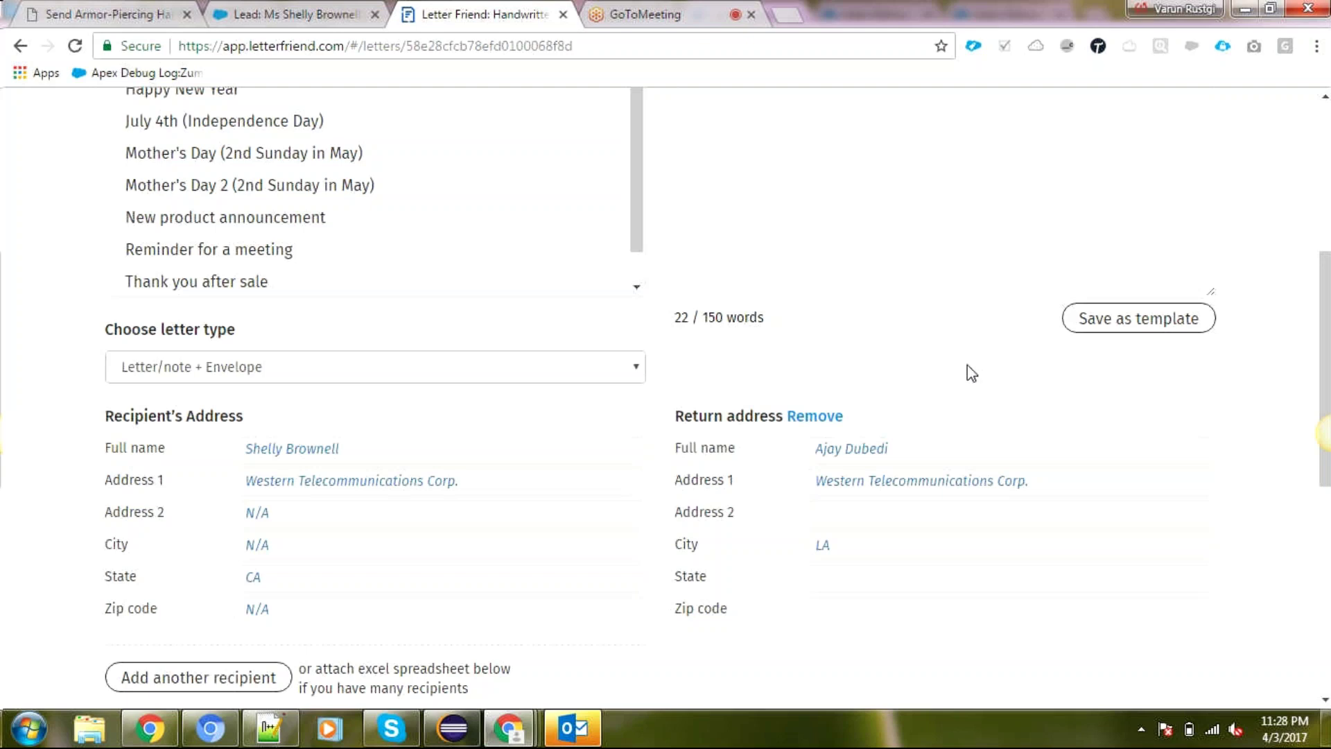
pyautogui.scroll(-3, 983, 393)
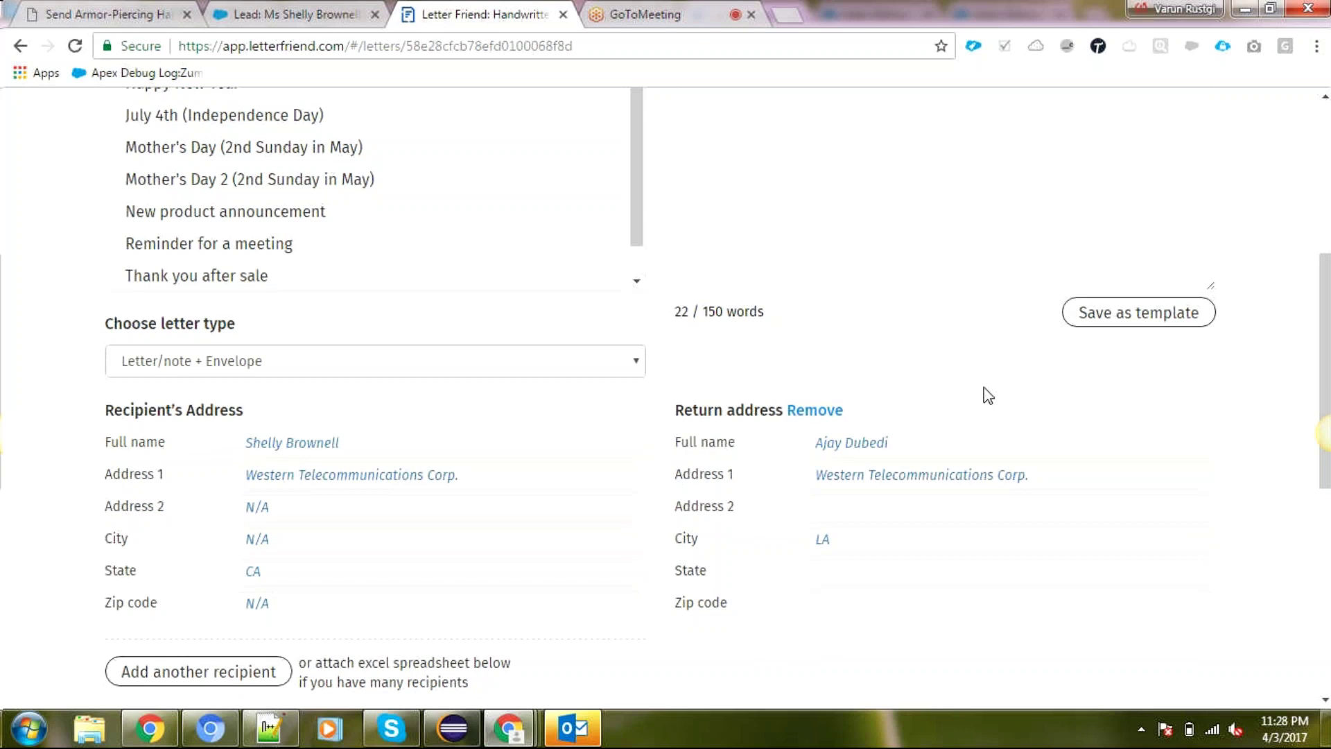
pyautogui.scroll(-1, 985, 387)
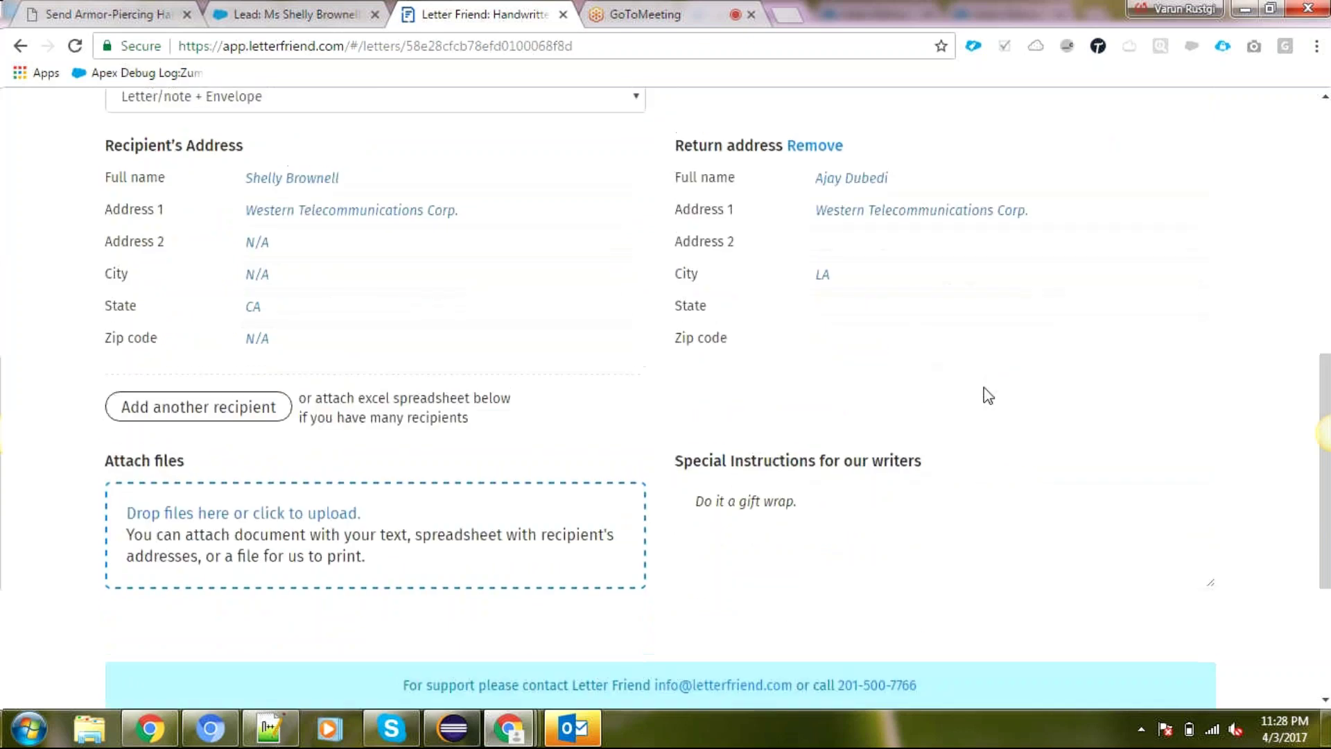
pyautogui.scroll(1, 985, 387)
pyautogui.scroll(3, 985, 387)
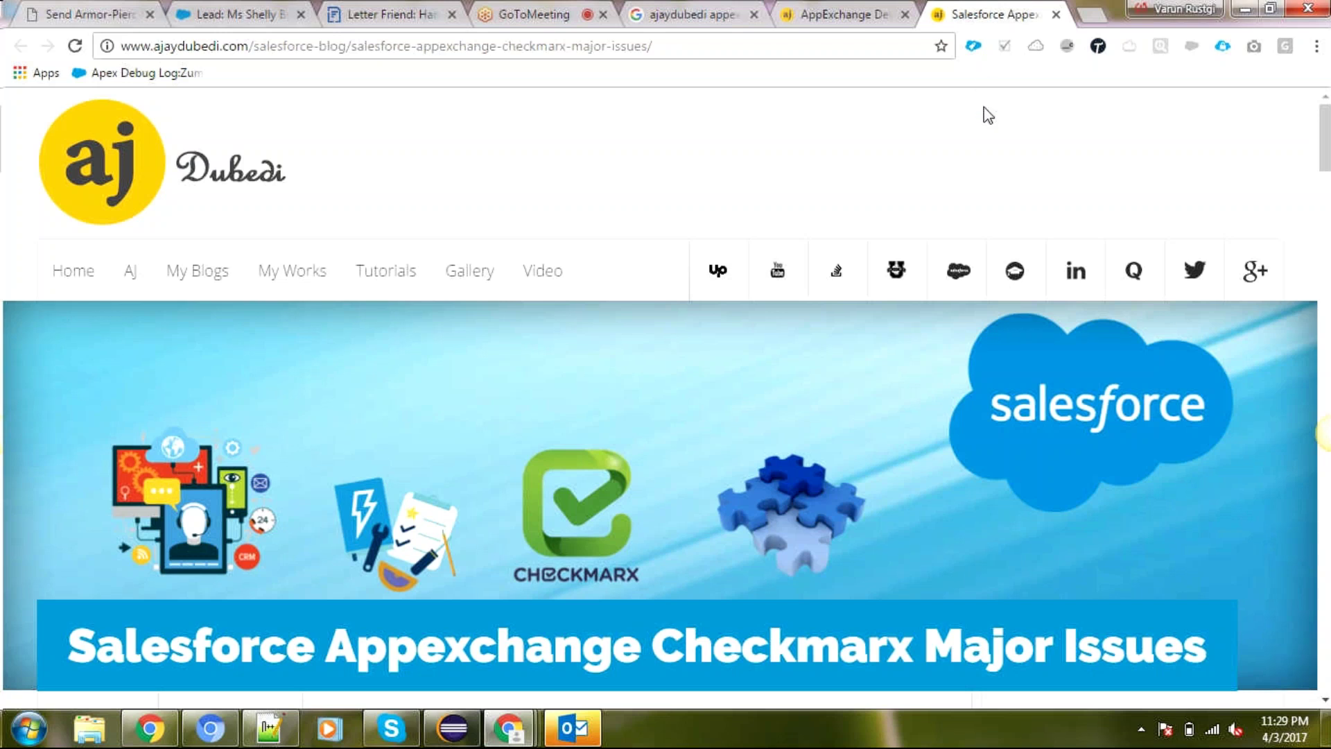
# Step: Review the "Salesforce Appexchange Checkmarx Major Issues" blog post, including its list of major issues and the scripting and CRUD error examples
pyautogui.scroll(-1, 997, 145)
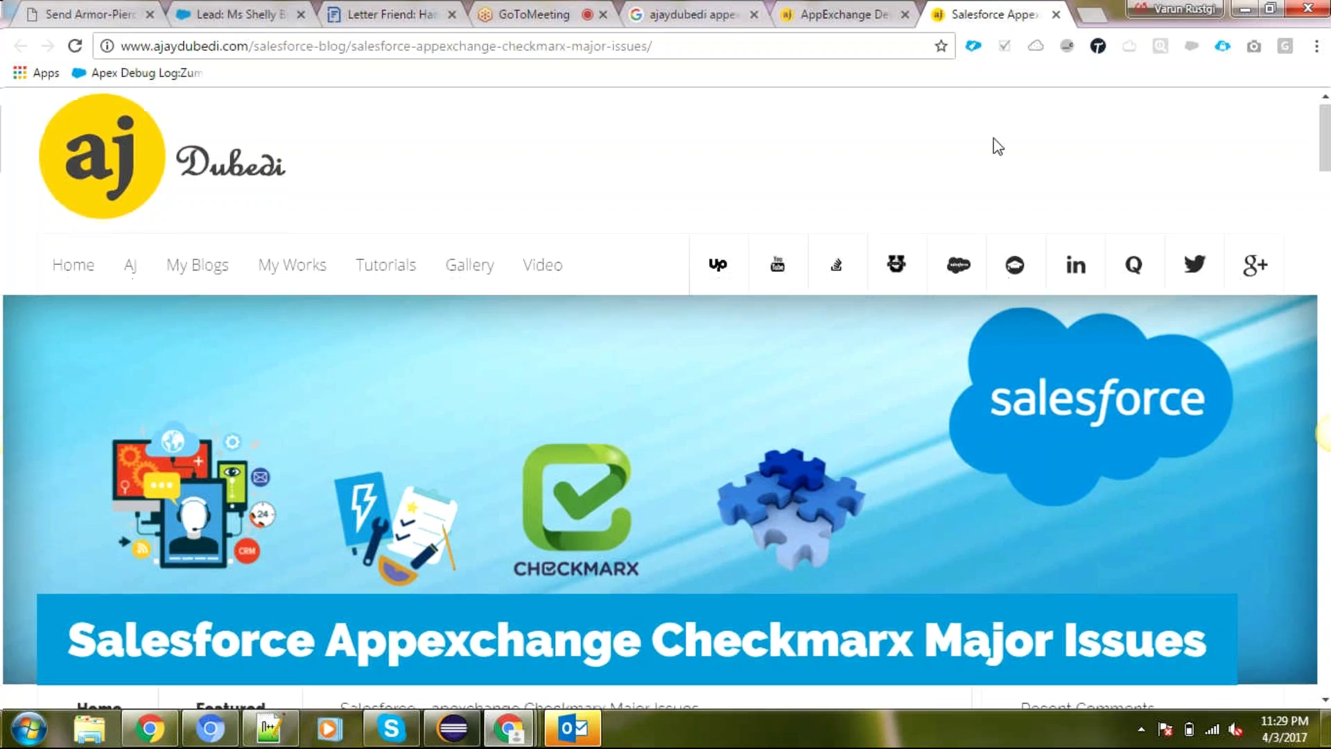
pyautogui.scroll(-2, 996, 145)
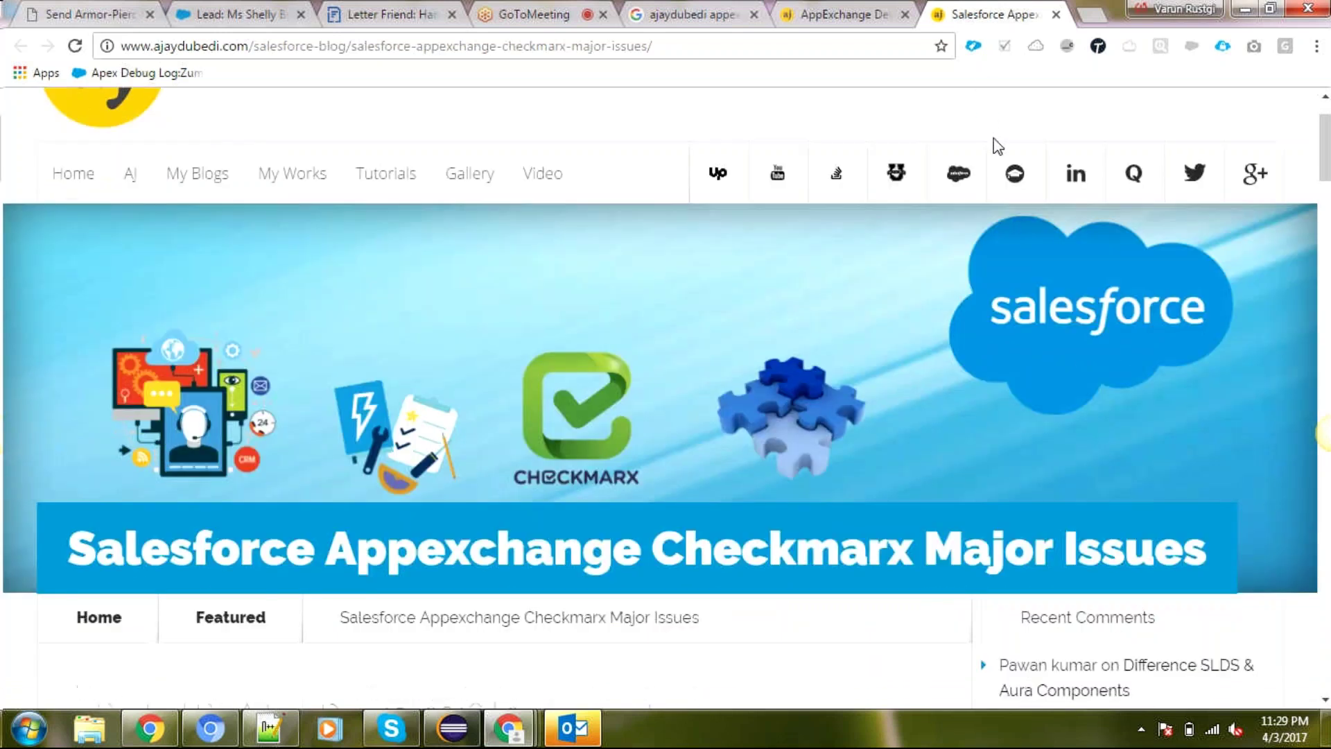
pyautogui.scroll(-1, 996, 146)
pyautogui.scroll(-5, 997, 145)
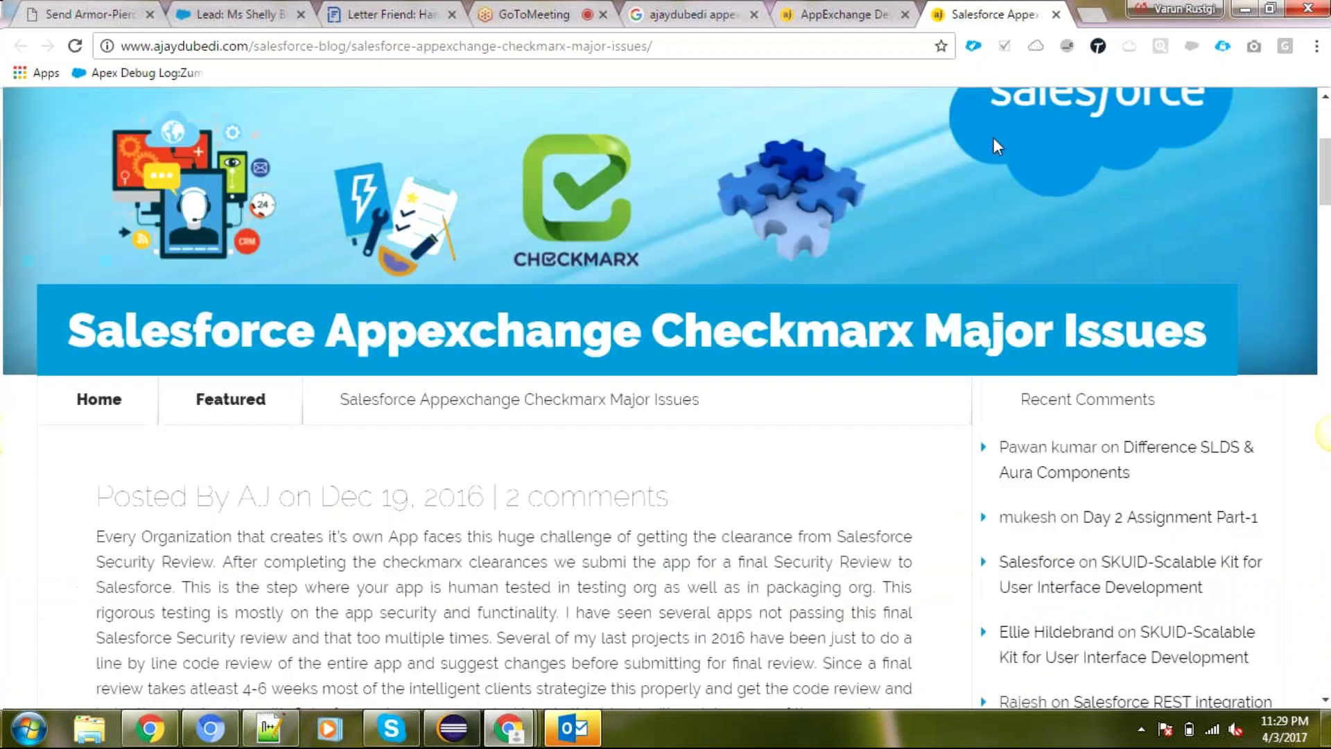
pyautogui.scroll(-4, 997, 142)
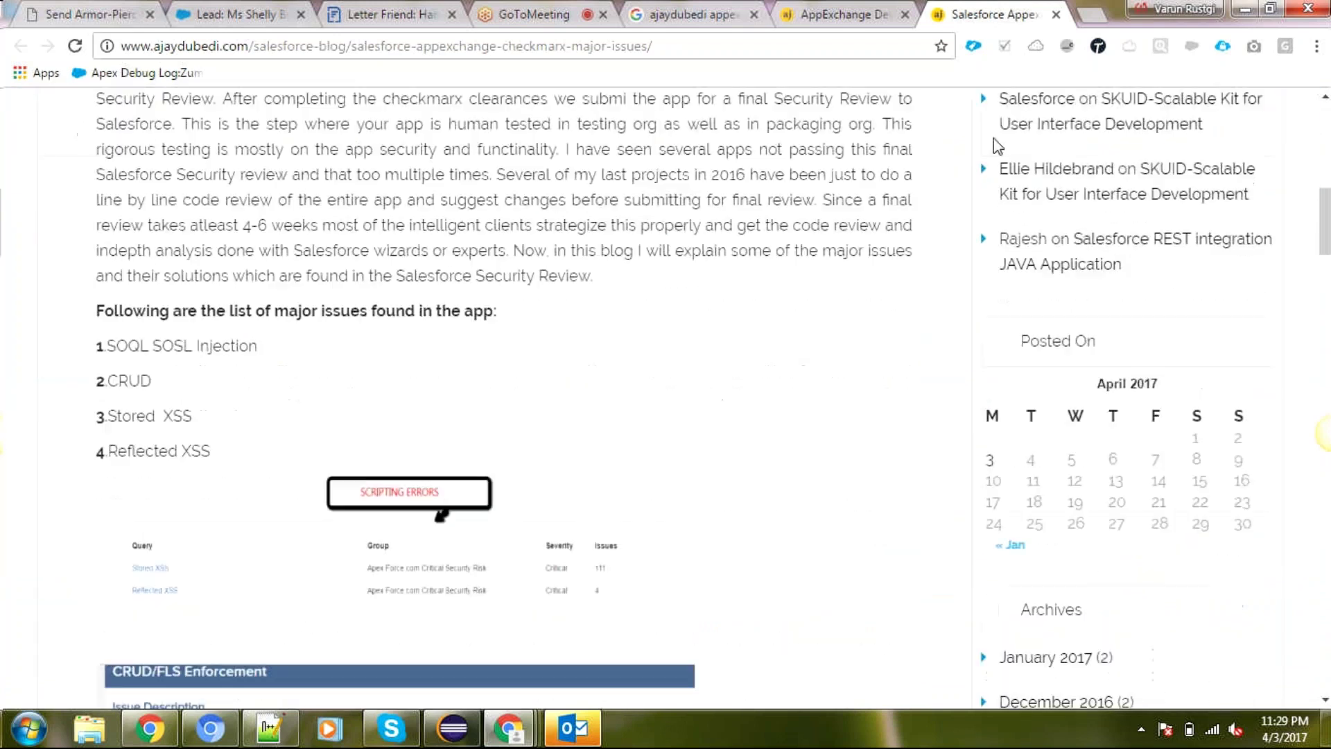
pyautogui.scroll(-1, 997, 146)
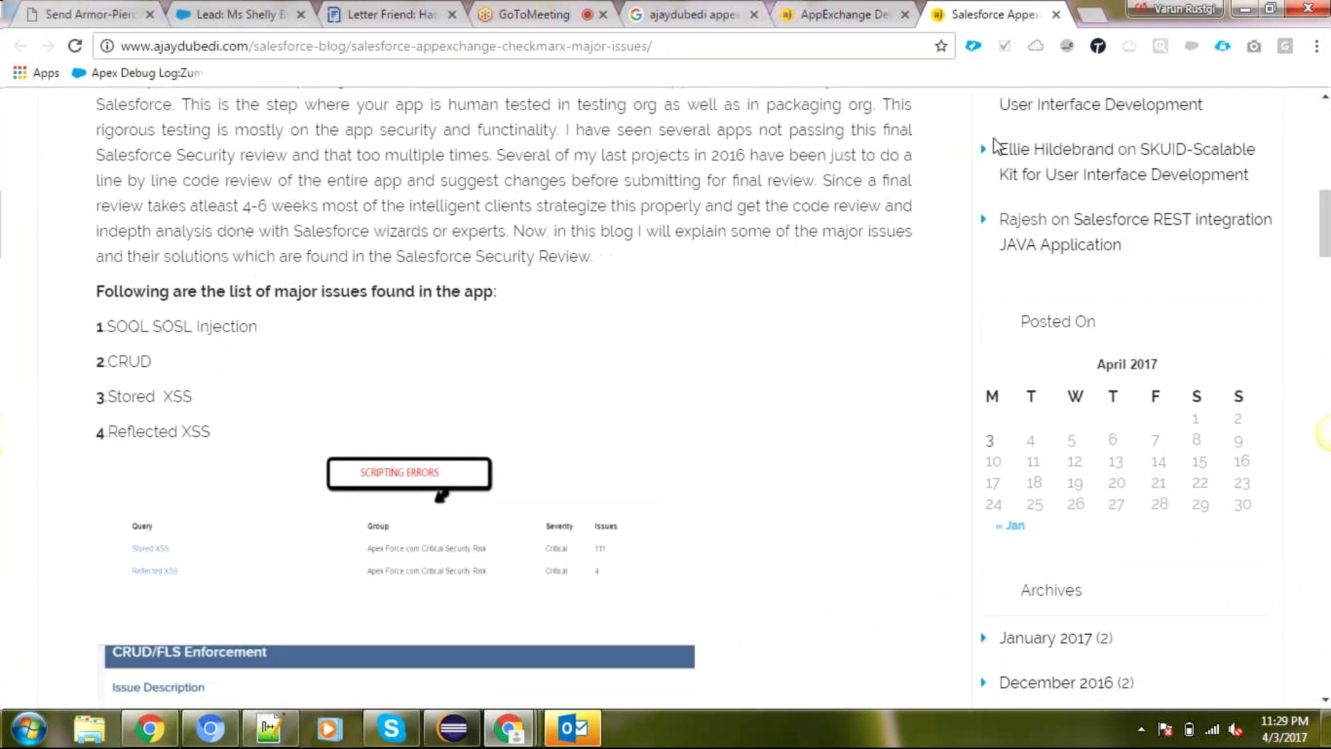
pyautogui.scroll(-5, 997, 146)
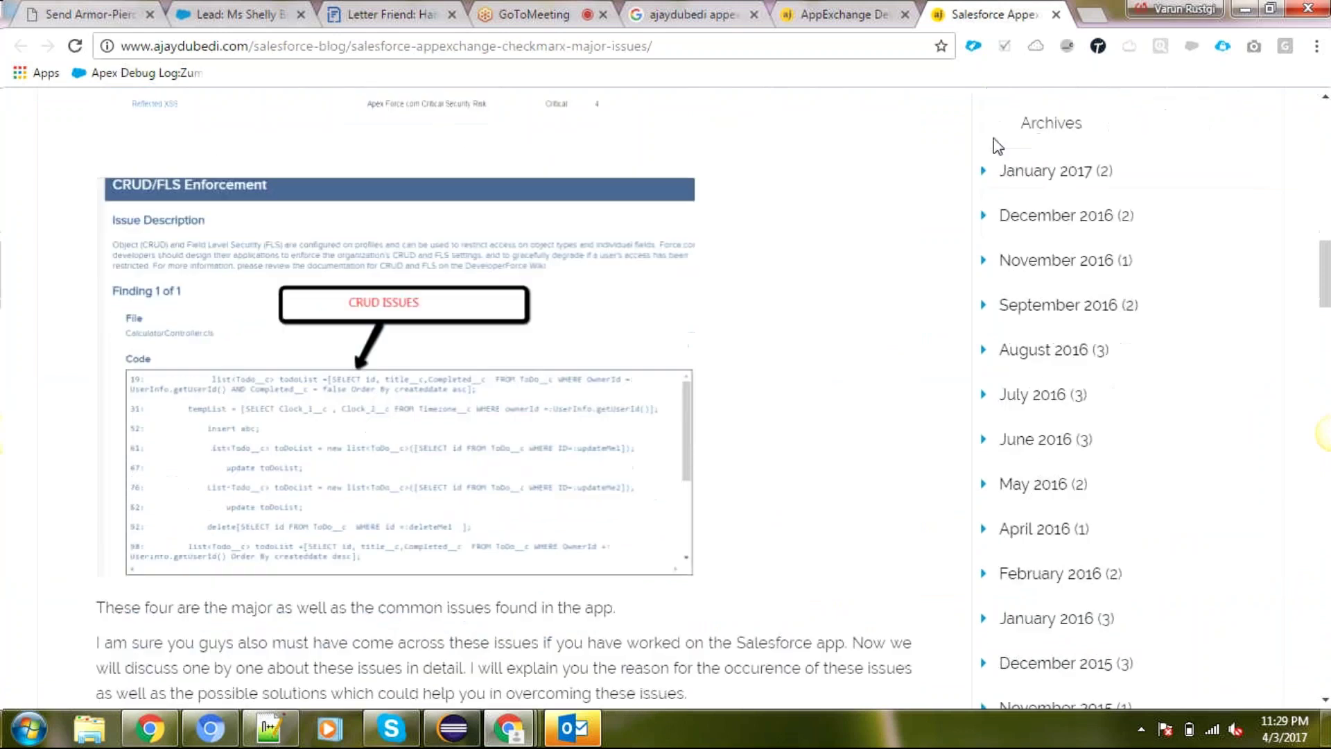
pyautogui.scroll(12, 995, 143)
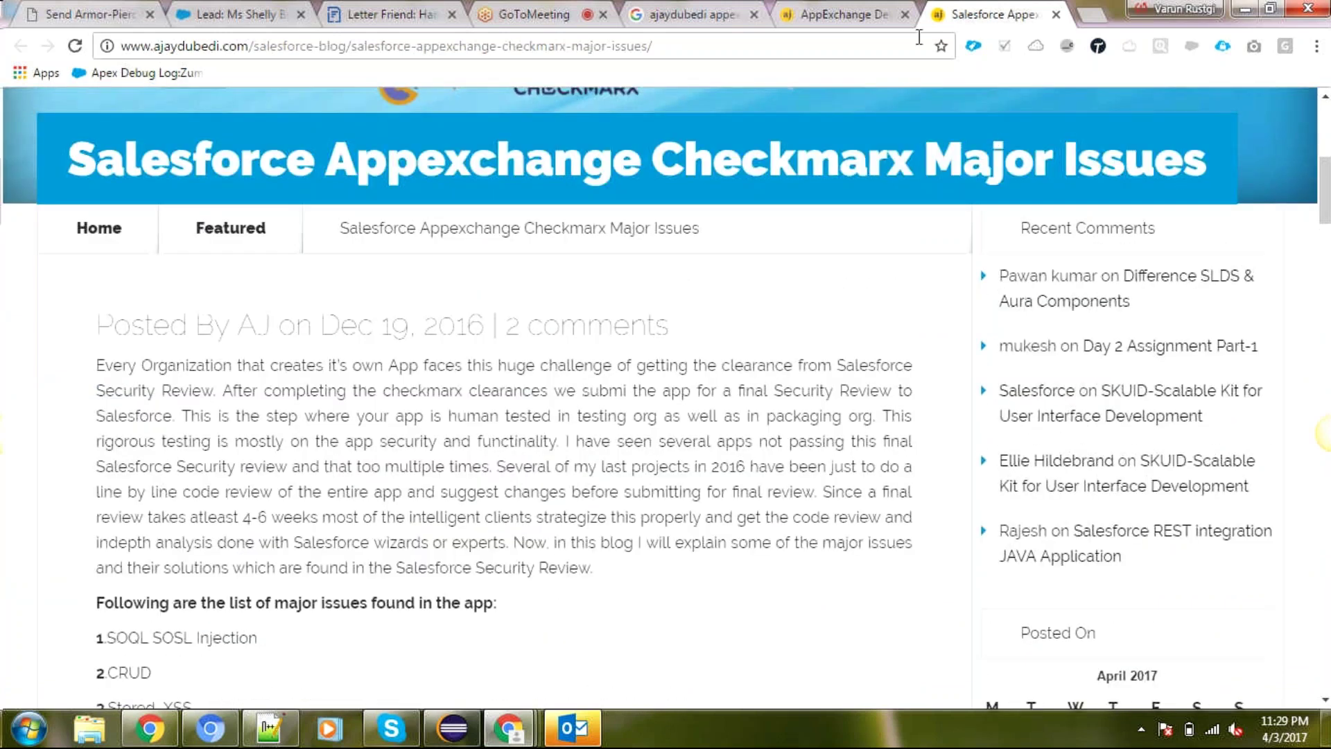
# Step: Switch to the "AppExchange Development Checklist" blog post and read through its plan, develop, test, publish and maintain sections
pyautogui.click(861, 9)
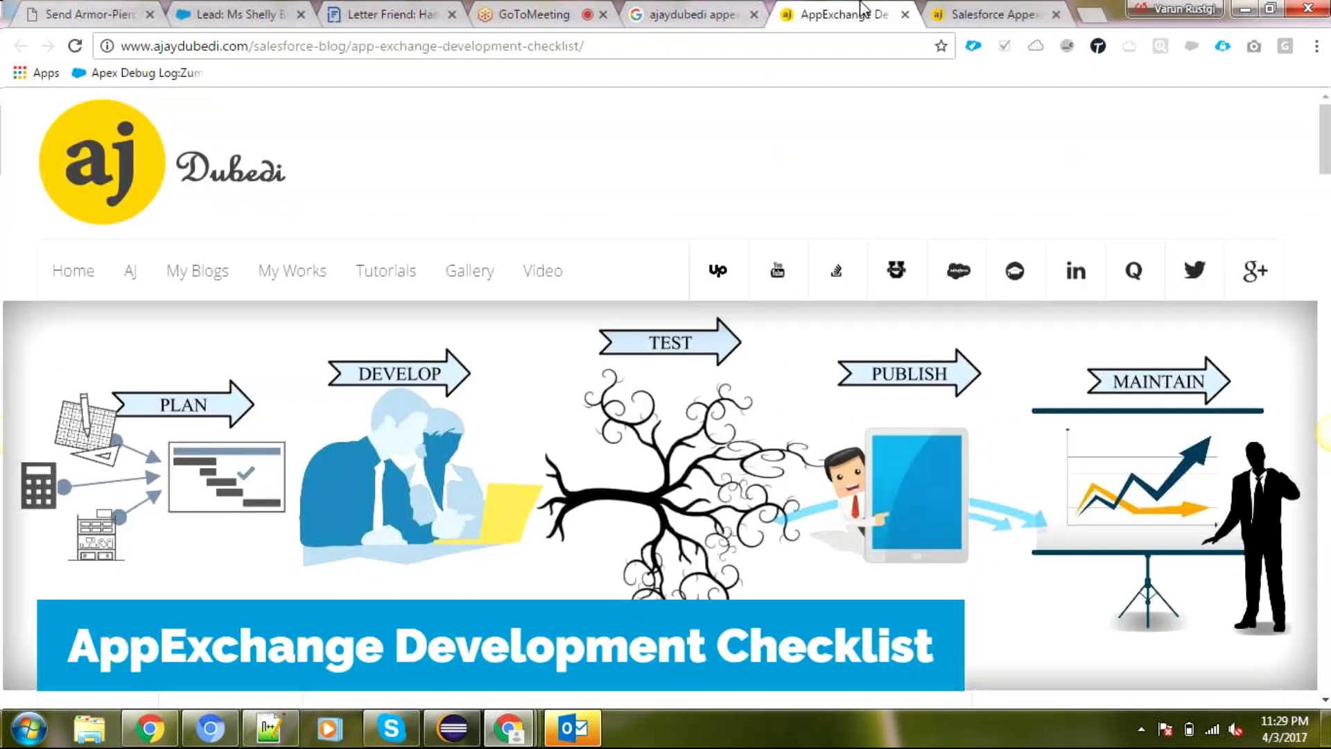
pyautogui.scroll(-5, 878, 158)
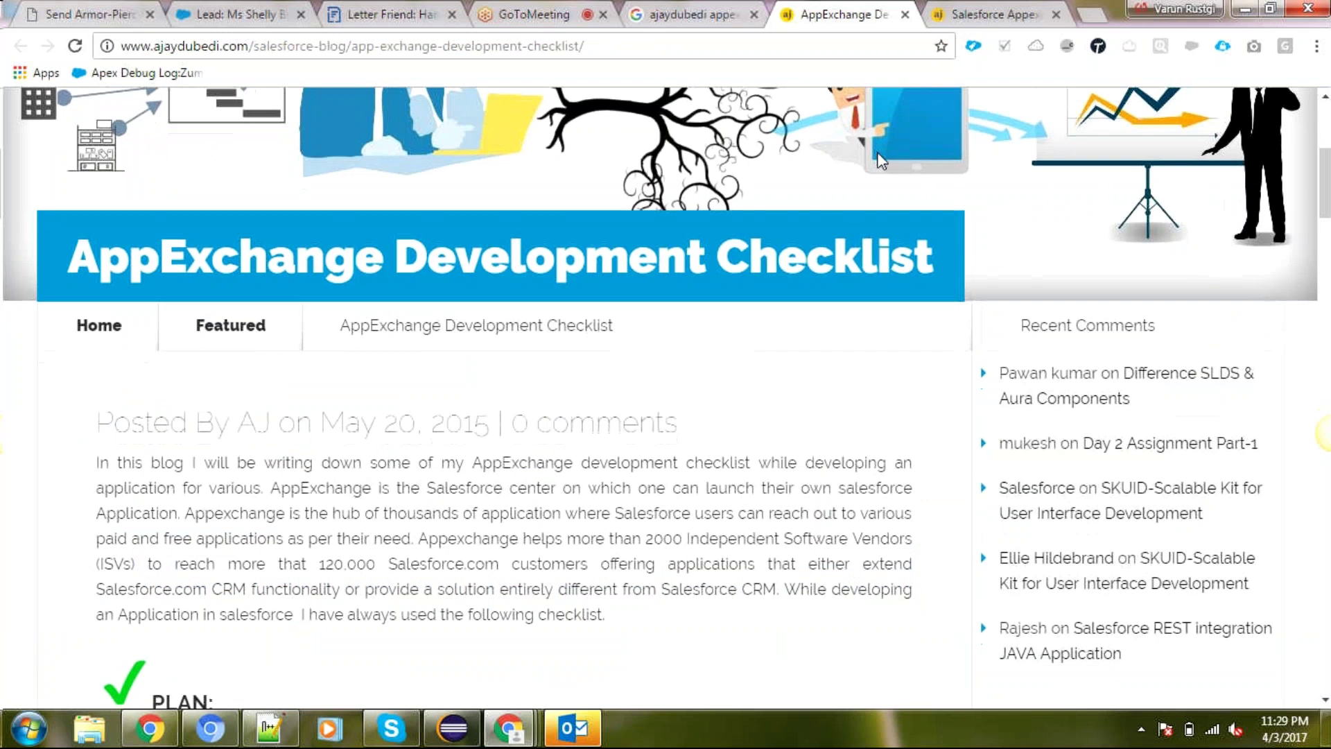
pyautogui.scroll(-8, 877, 154)
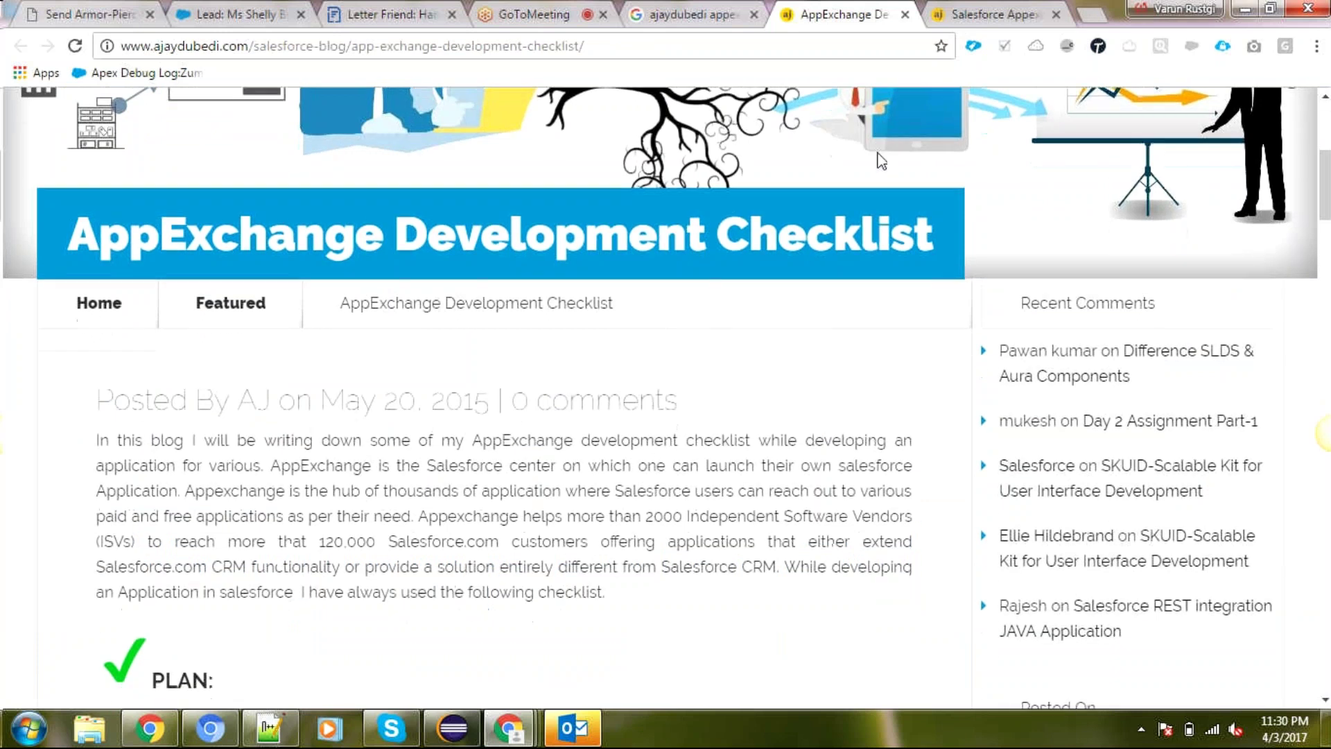
pyautogui.scroll(-4, 878, 160)
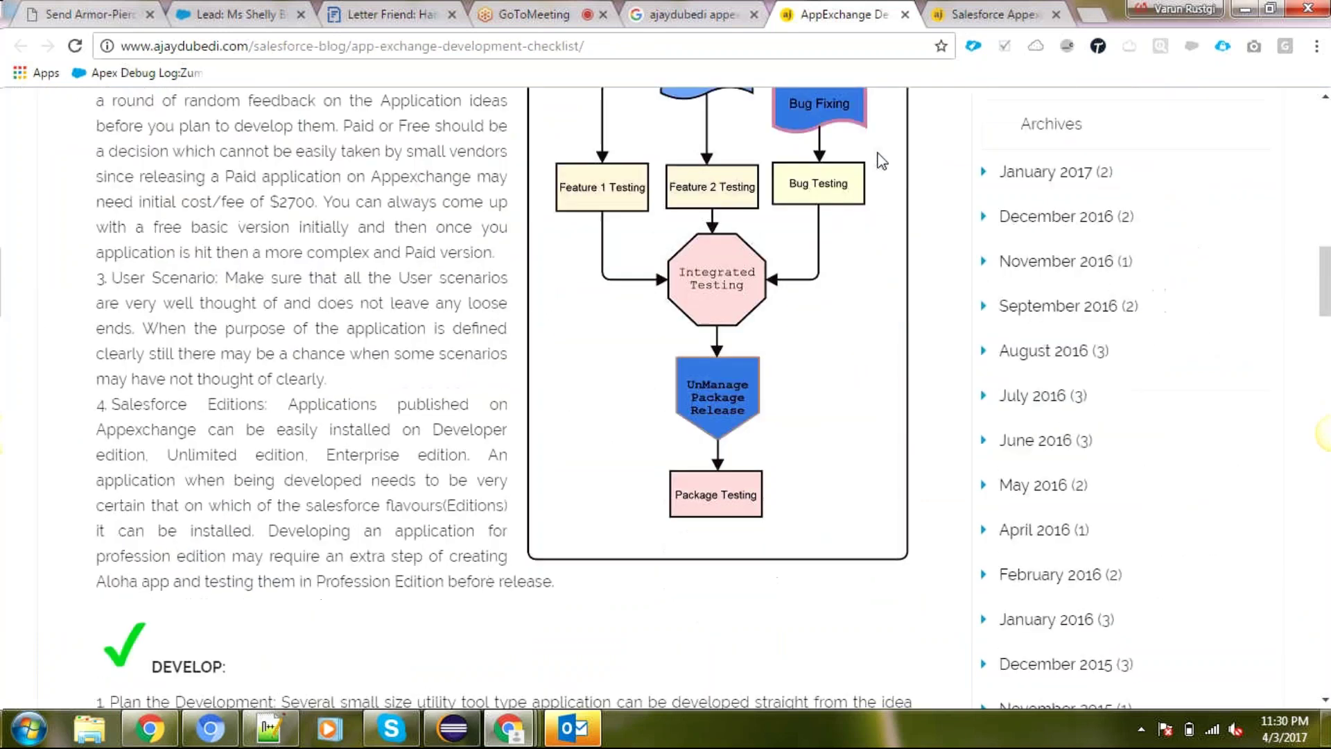
pyautogui.scroll(-10, 880, 161)
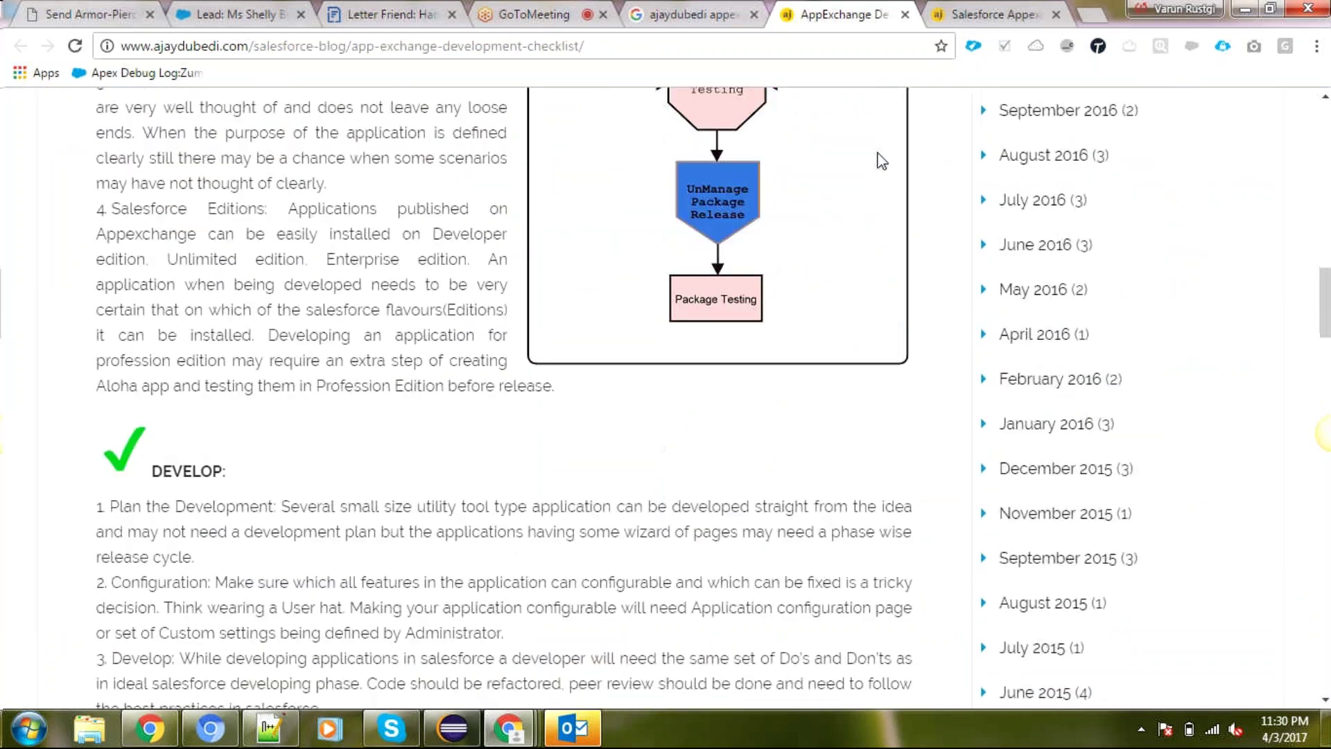
pyautogui.scroll(-1, 881, 157)
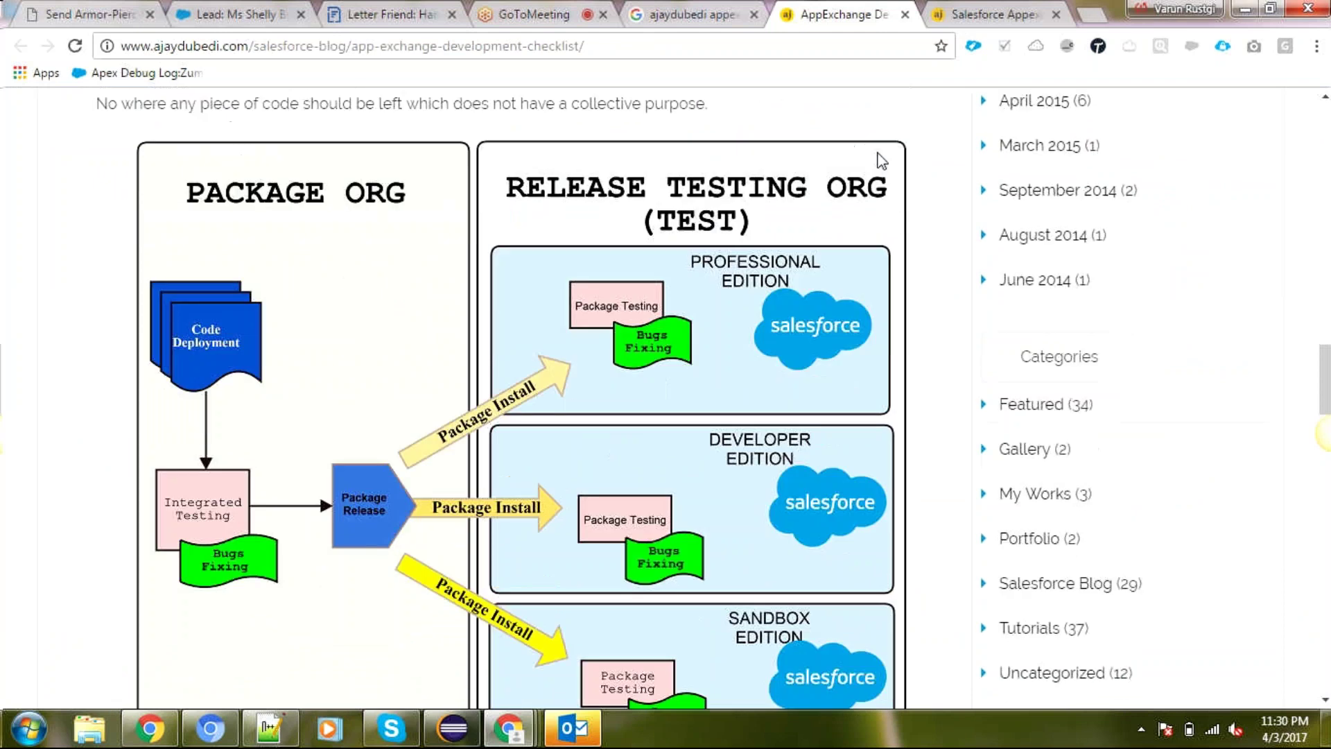
pyautogui.scroll(-1, 881, 159)
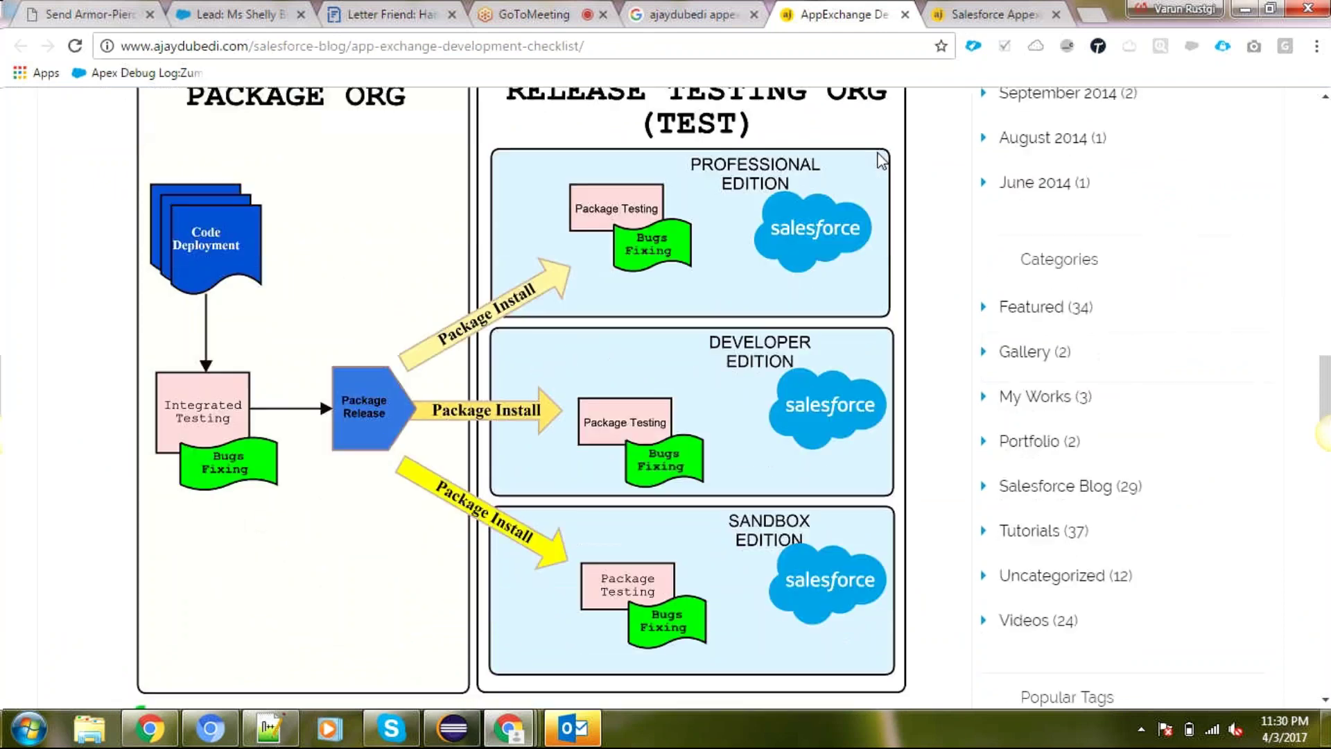
pyautogui.scroll(-7, 880, 159)
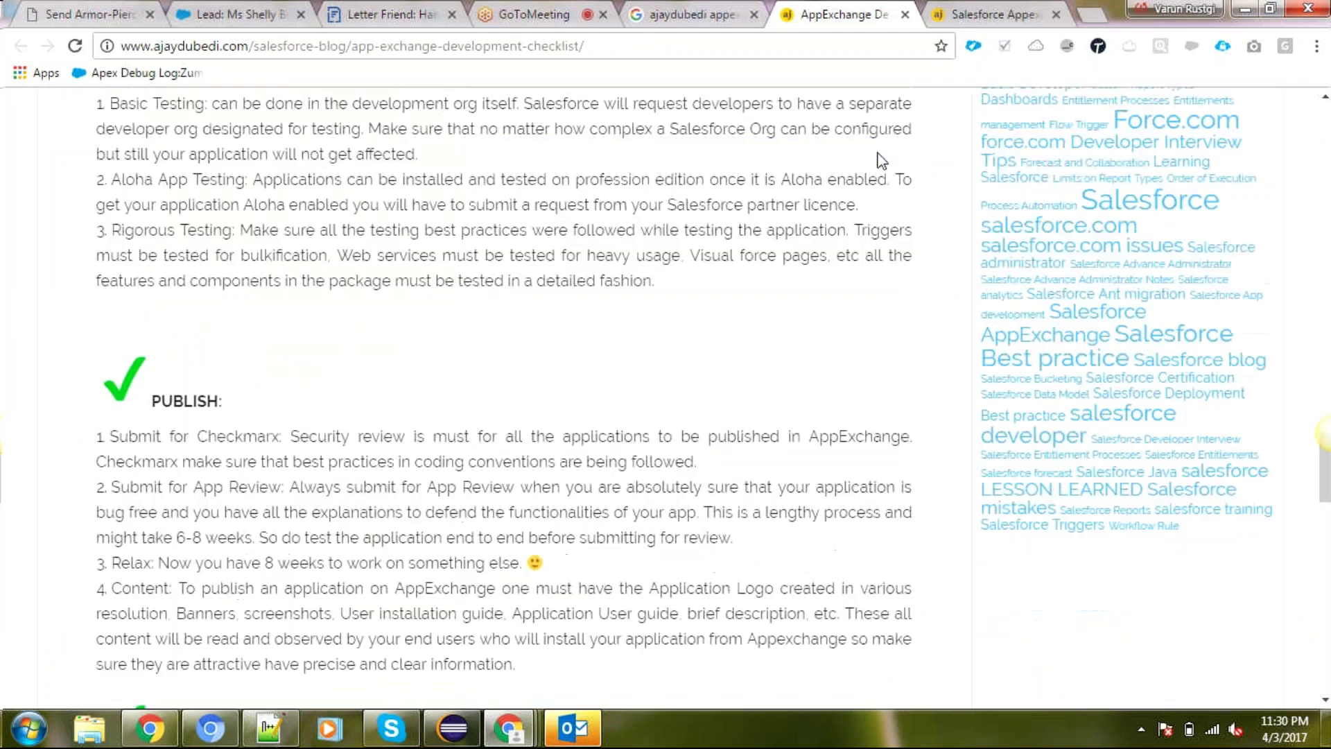
pyautogui.scroll(-3, 880, 160)
pyautogui.scroll(-2, 879, 153)
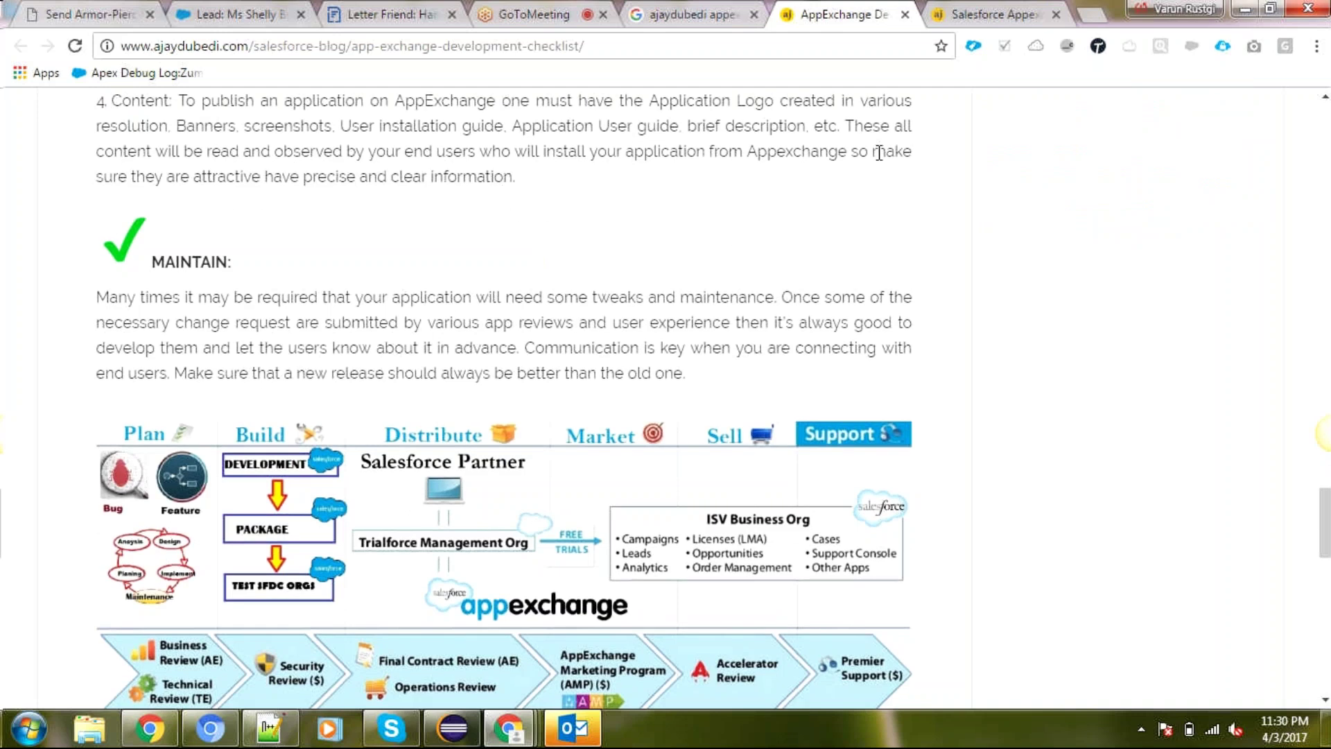
pyautogui.scroll(-2, 879, 153)
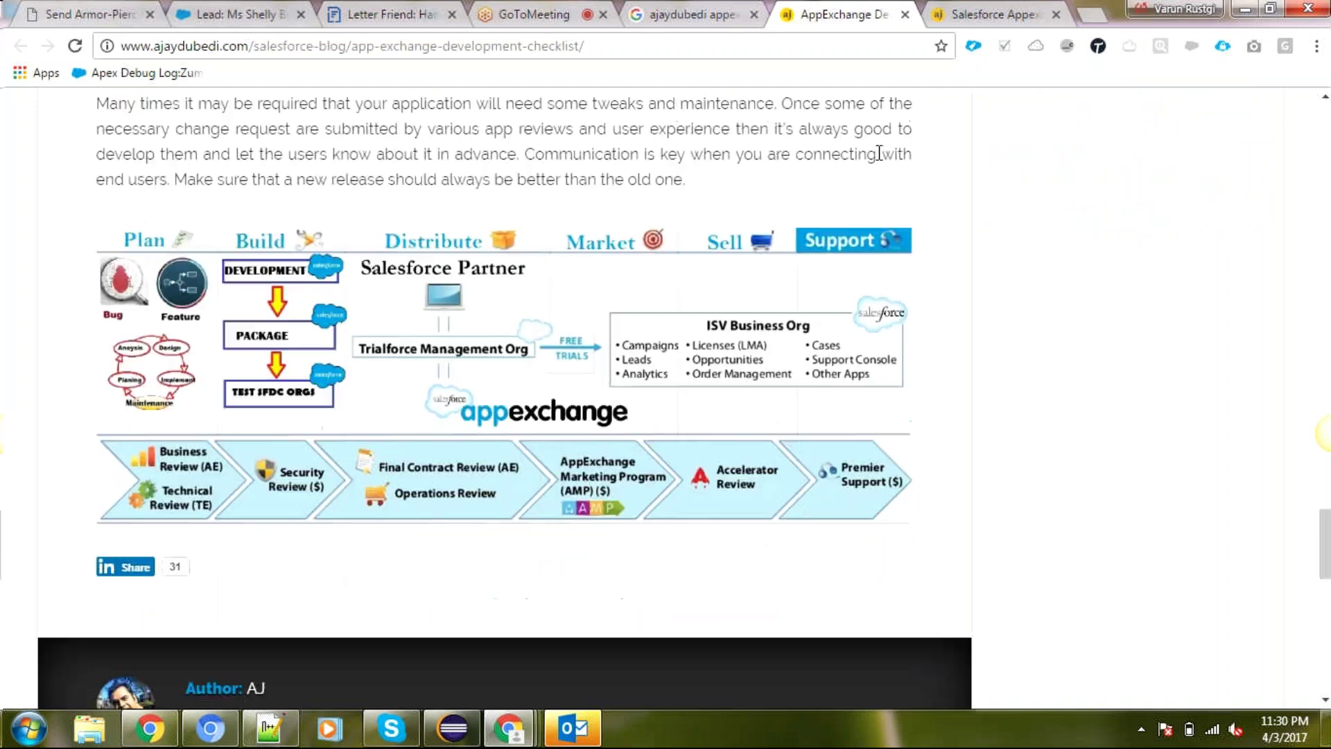